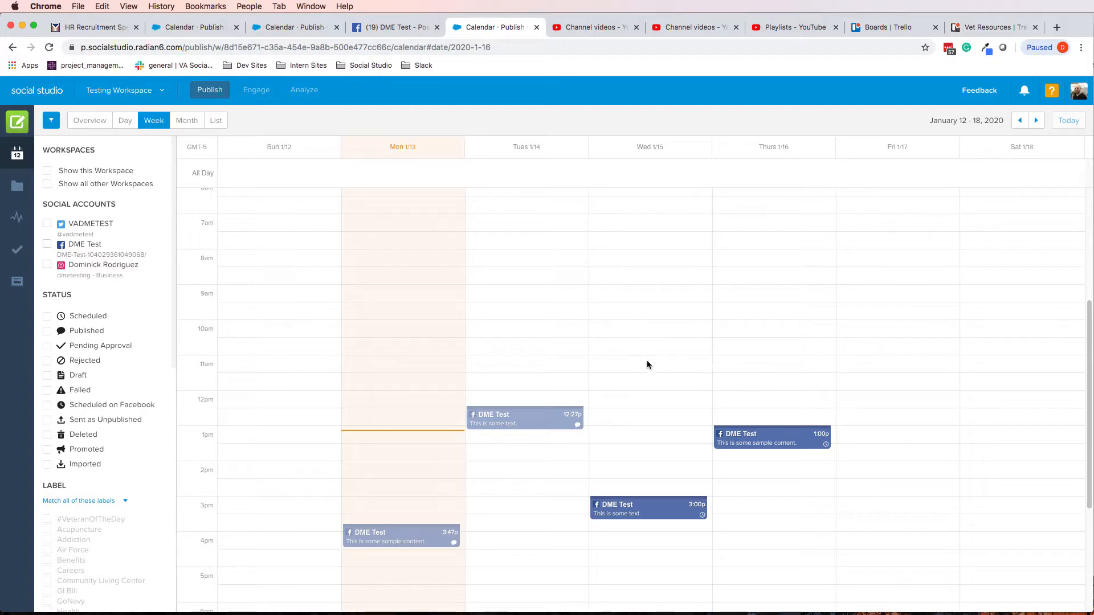
click(19, 123)
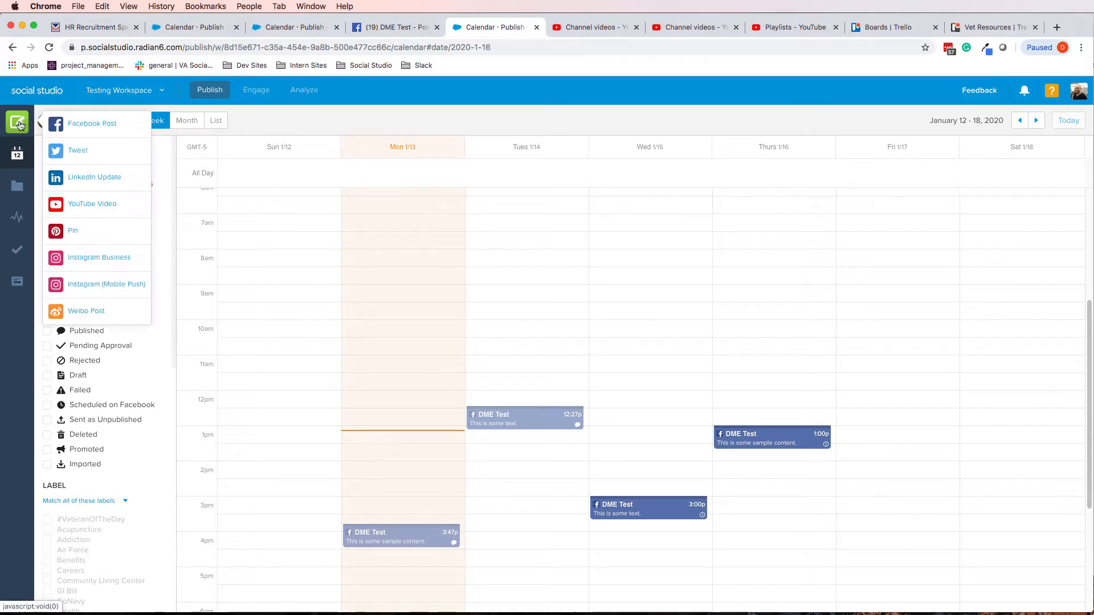
right_click(101, 259)
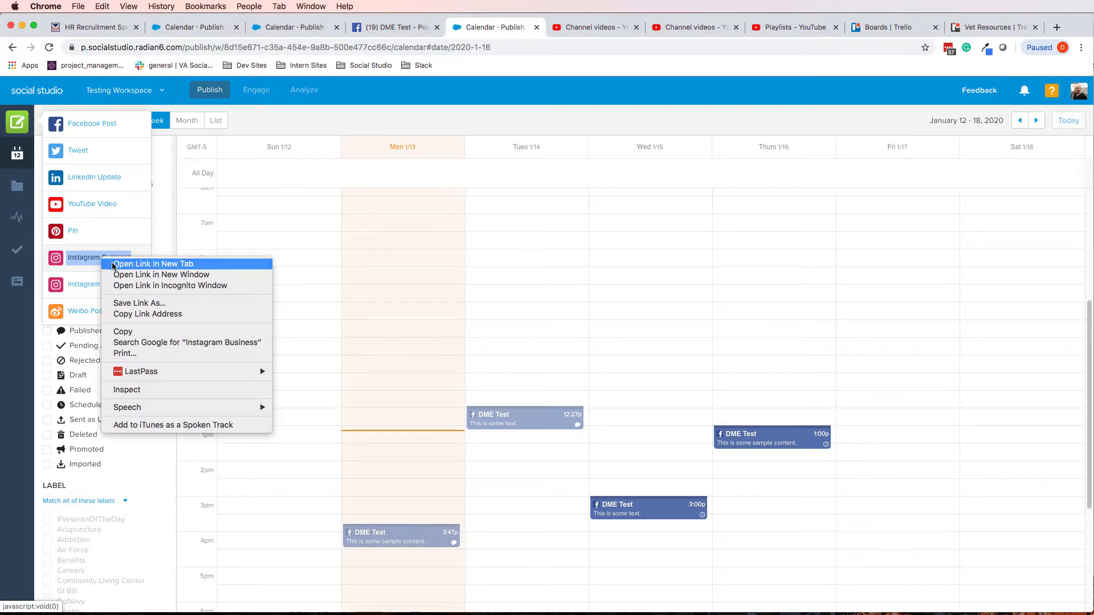
click(114, 265)
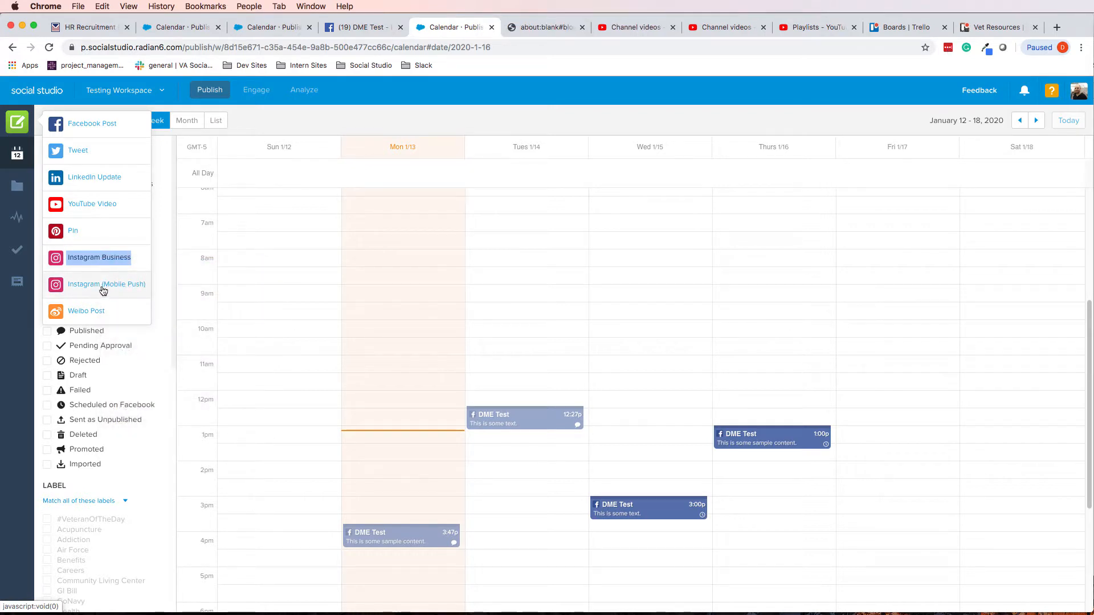
click(558, 27)
click(581, 27)
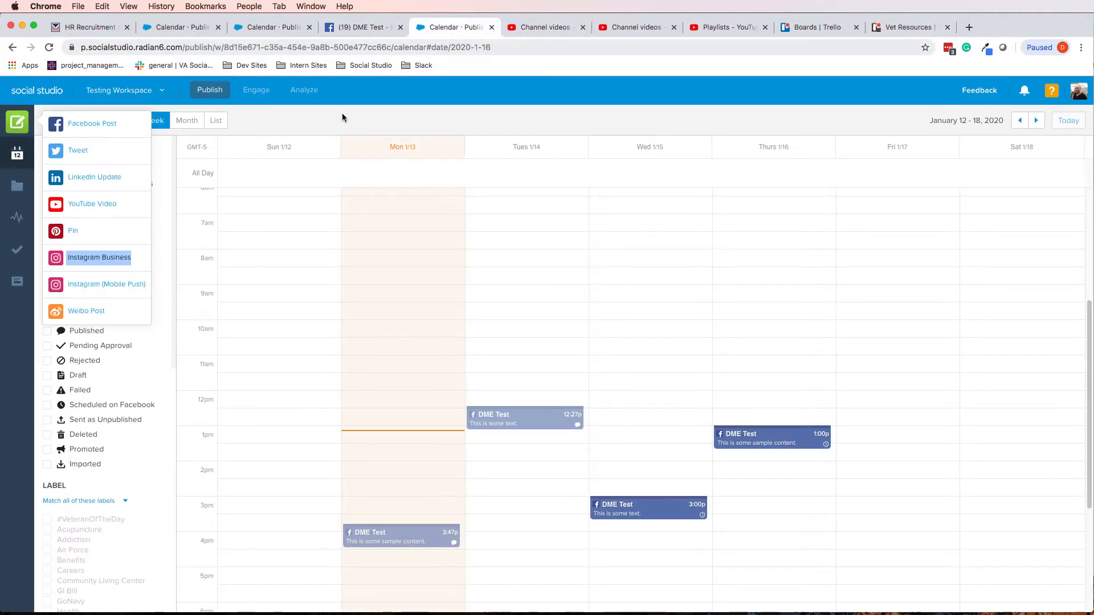
Start composing a new Instagram Business post
click(106, 259)
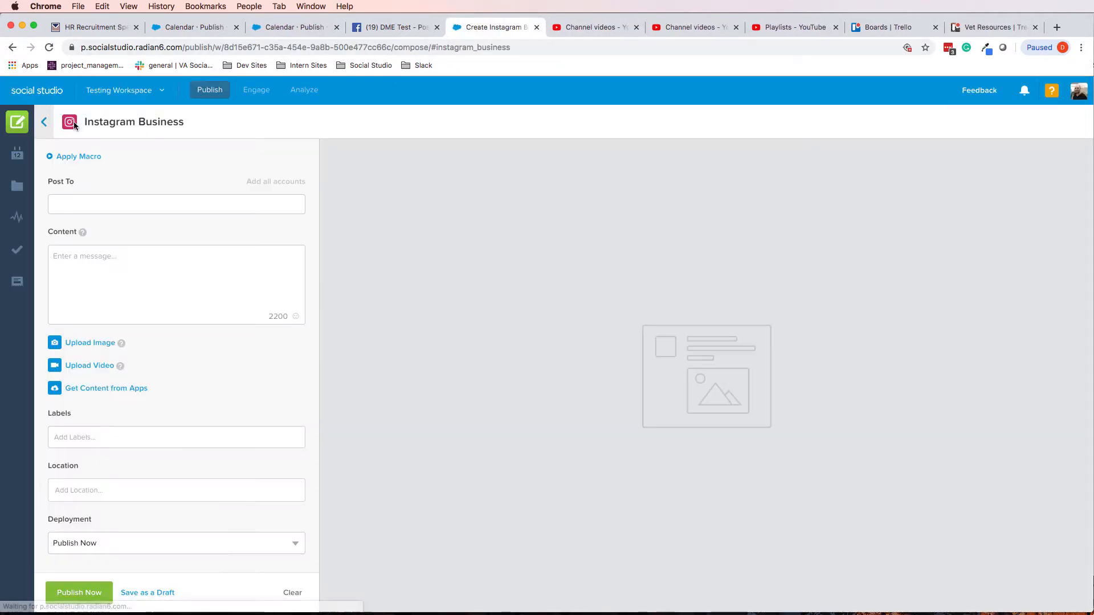
click(17, 122)
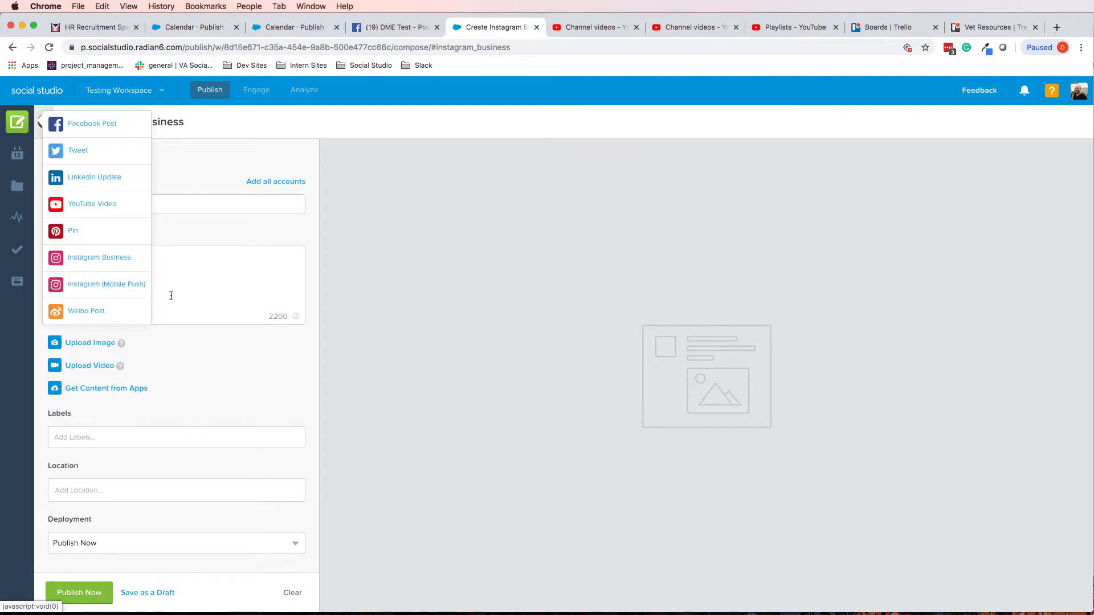
click(98, 259)
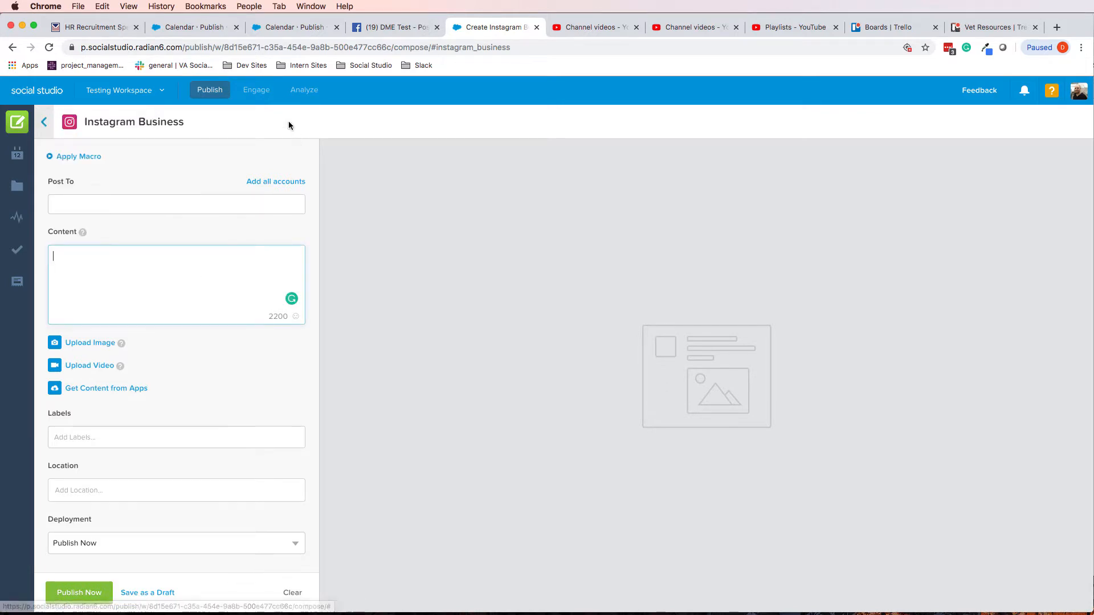
Open the Publish calendar in a separate tab and start an Instagram Business post in the Thursday 1/16 11:00 am slot
right_click(217, 95)
click(217, 96)
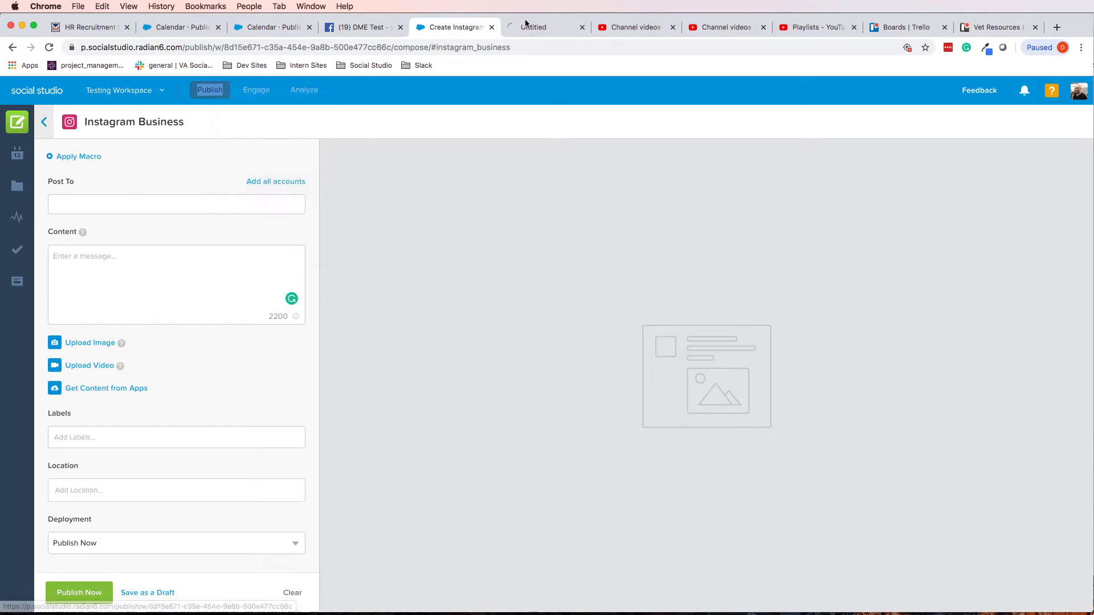
click(533, 27)
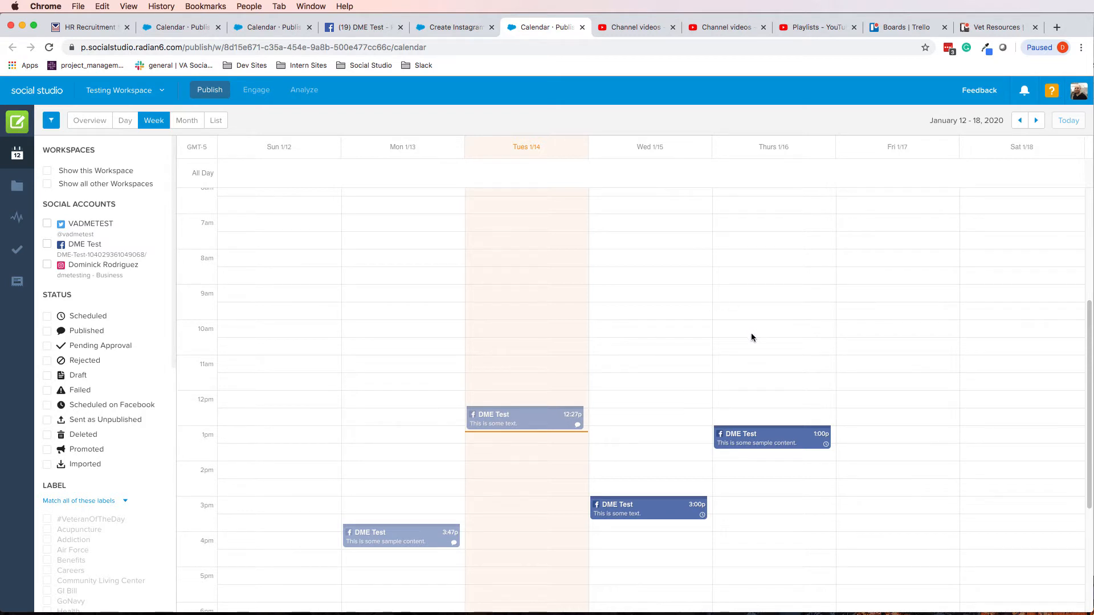
click(765, 358)
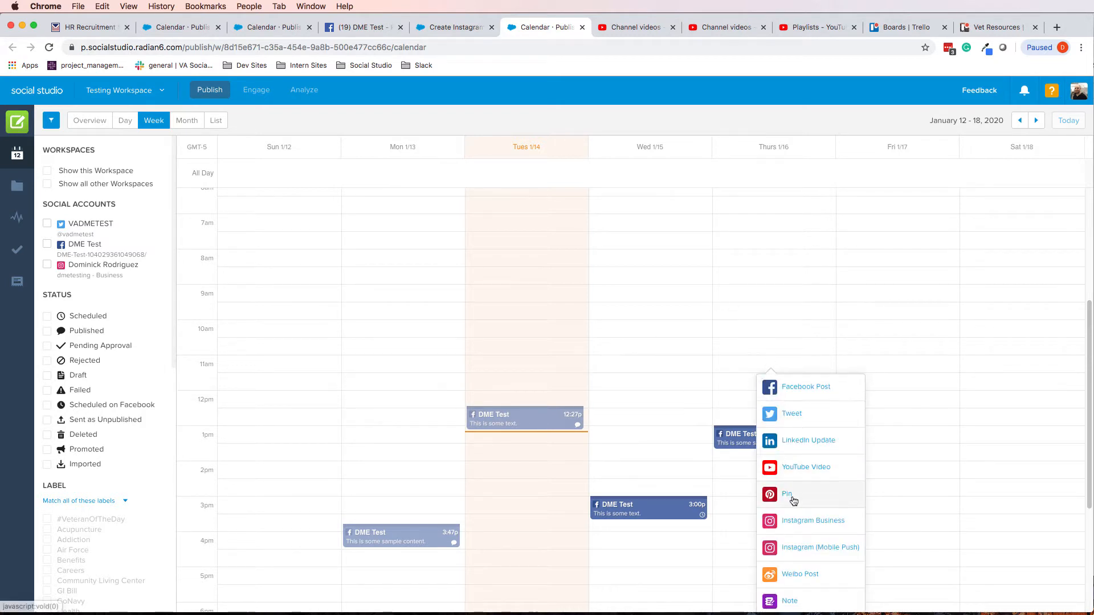
click(792, 527)
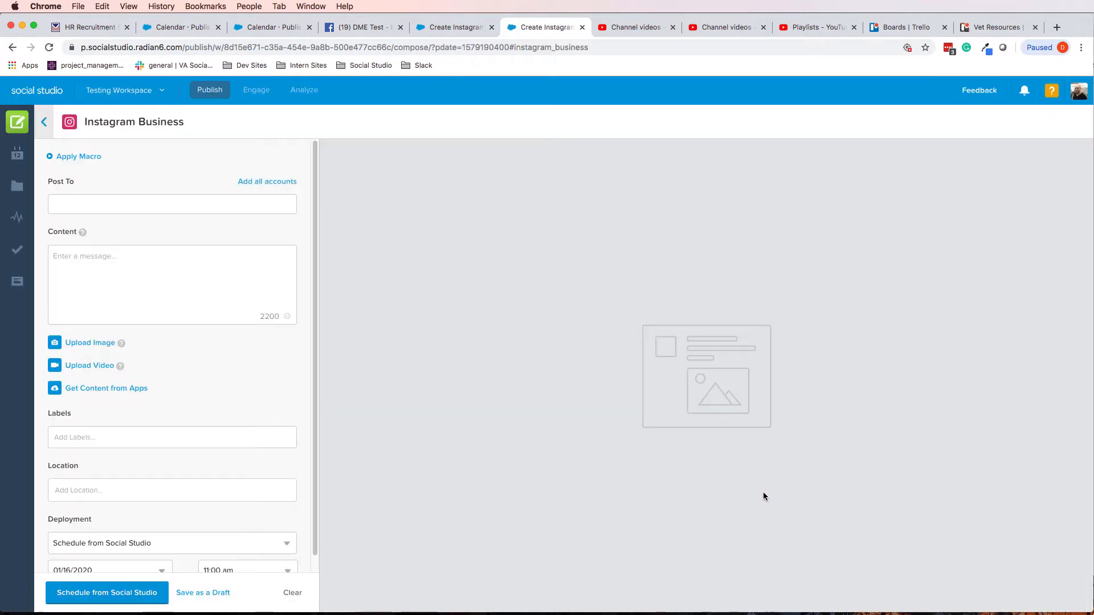
Check the available posting accounts and compare the deployment settings of the Publish Now and scheduled Instagram Business forms
click(202, 208)
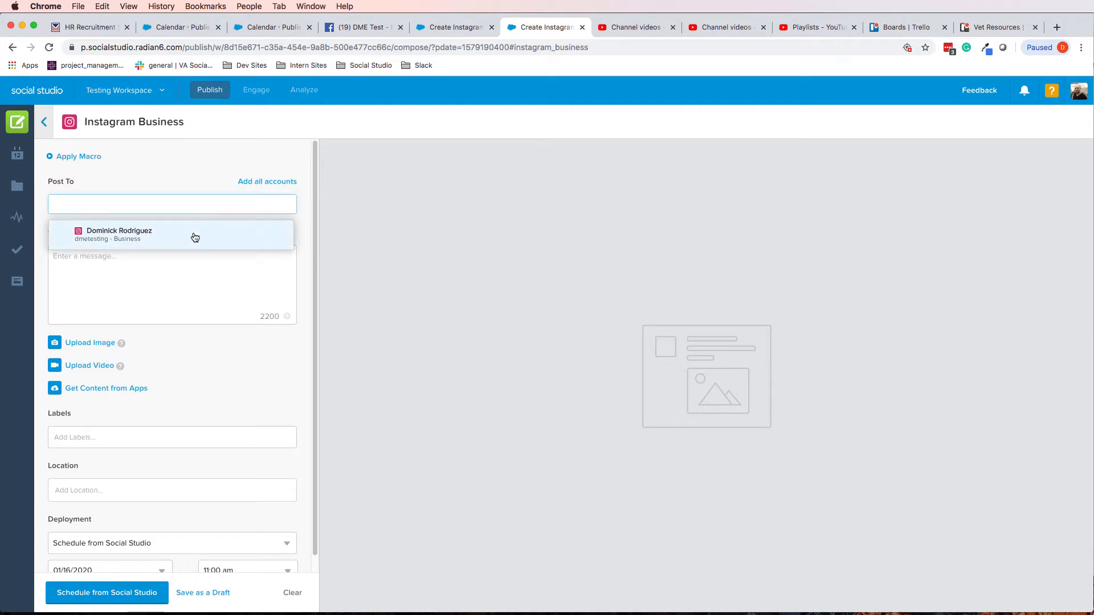
click(187, 187)
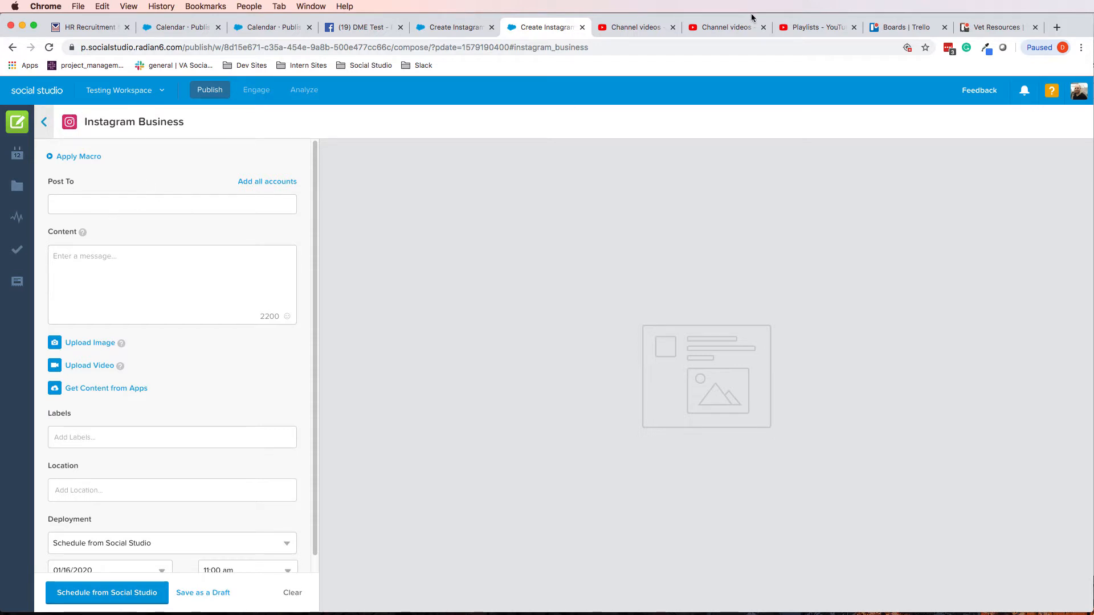
click(442, 26)
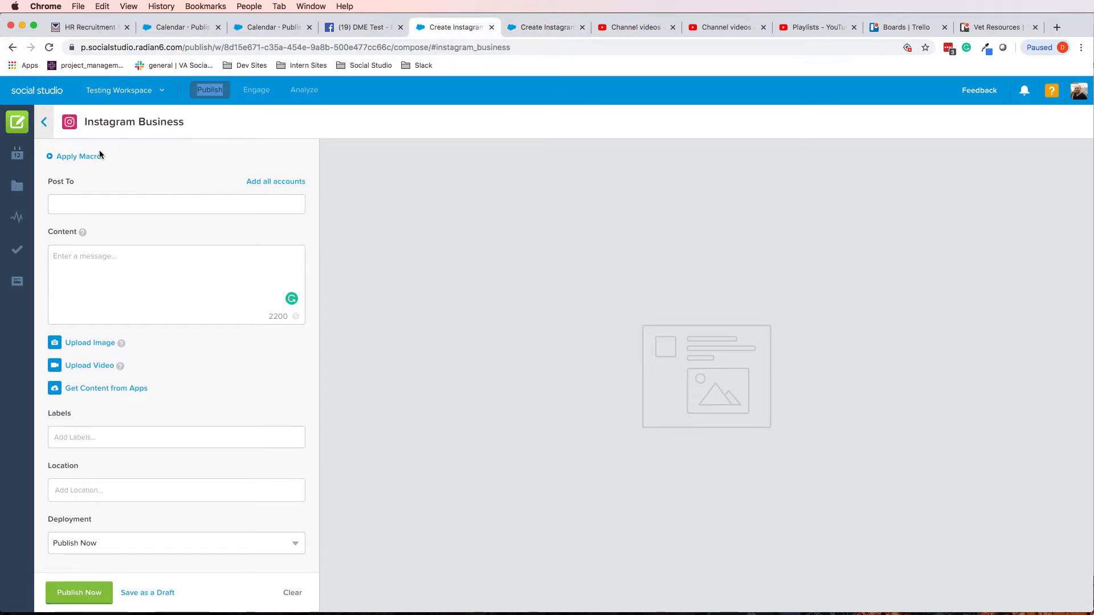
click(538, 27)
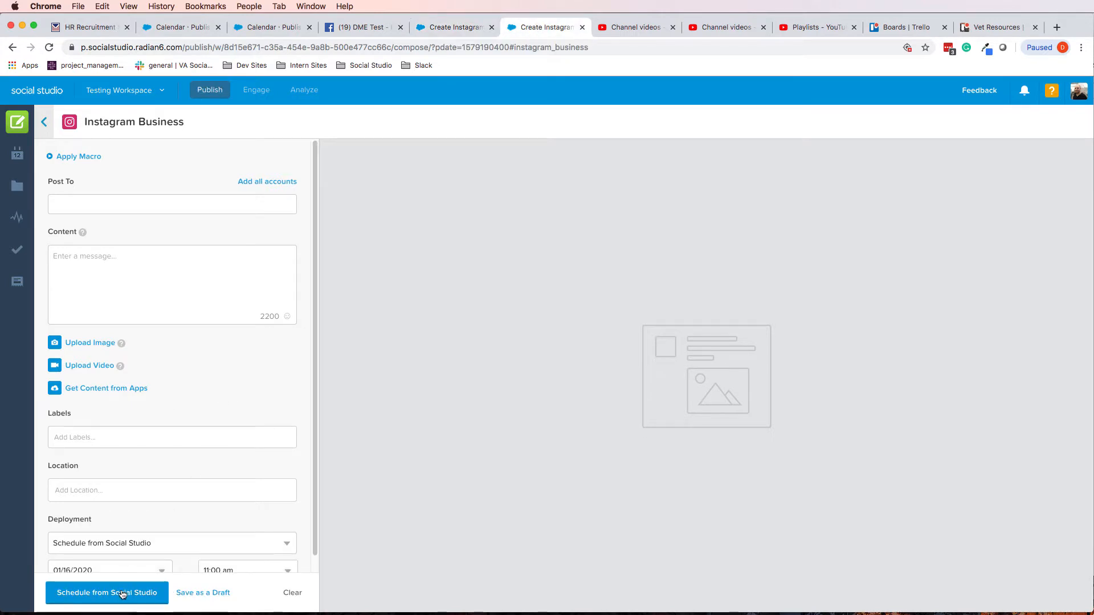
click(469, 29)
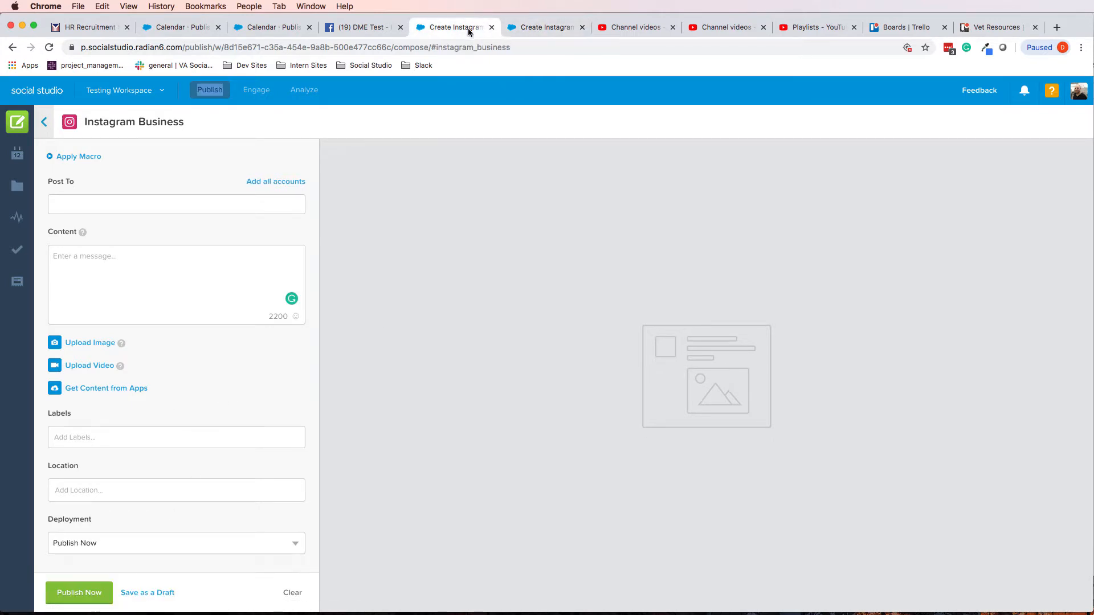
click(529, 27)
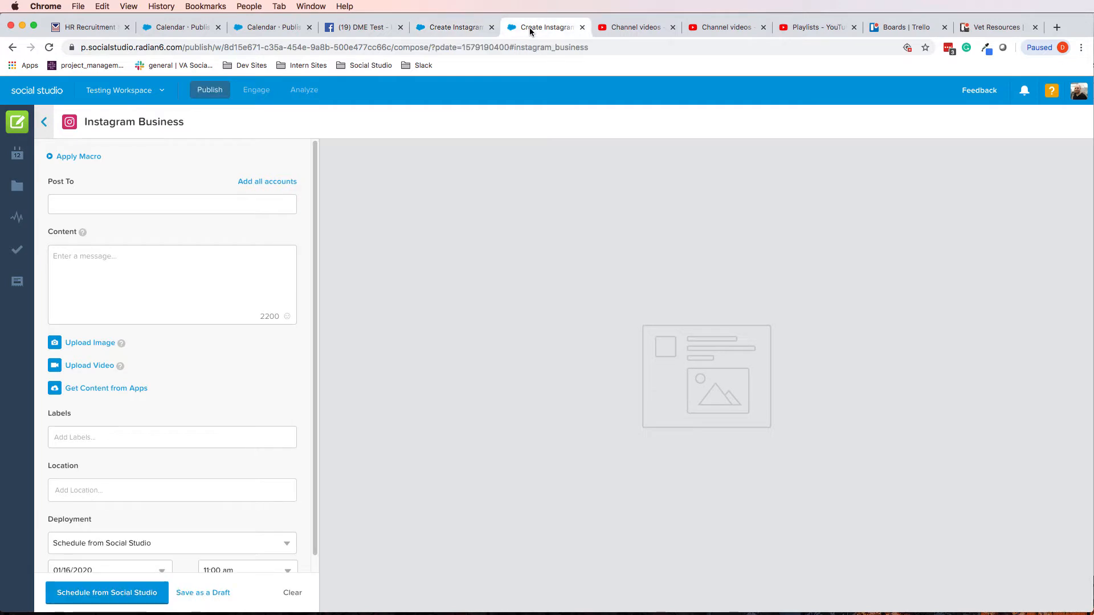
click(446, 27)
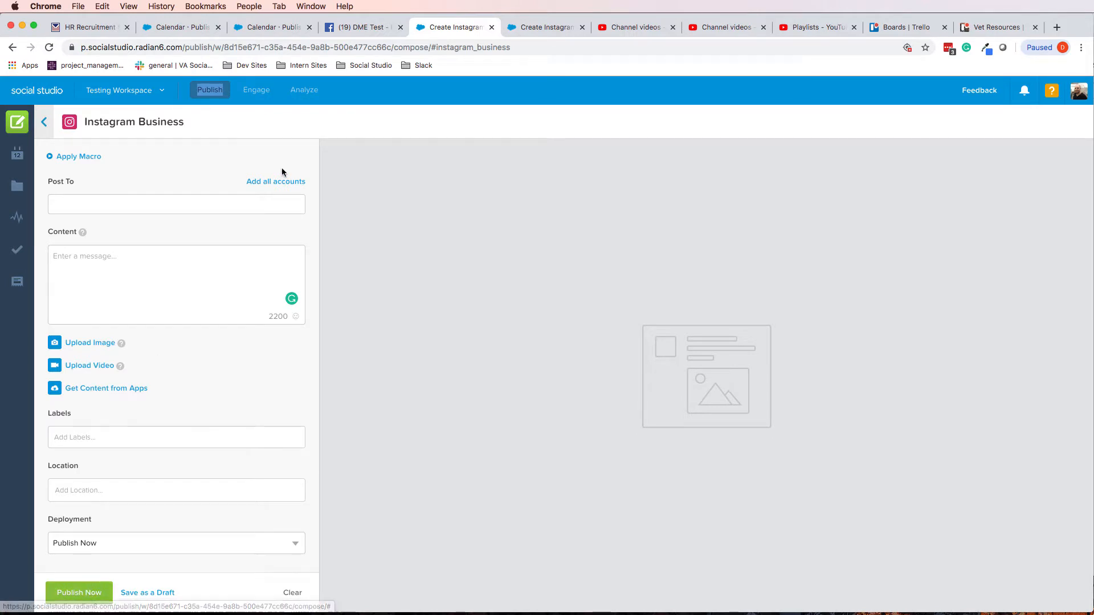
click(541, 28)
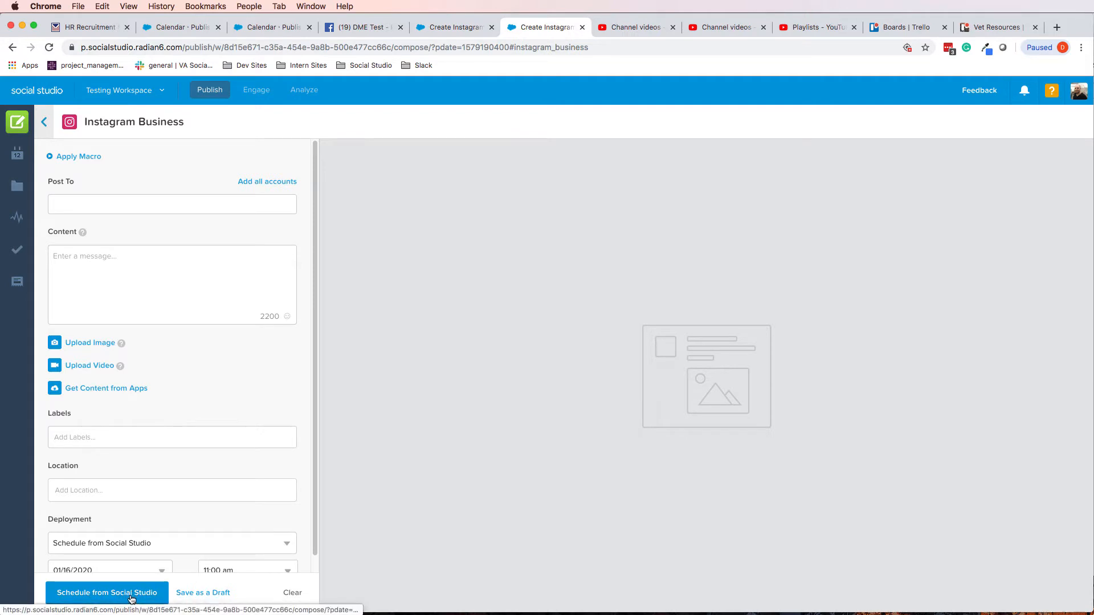
Review the deployment options, date and time on the scheduled Instagram Business form
scroll(189, 505, down, 1)
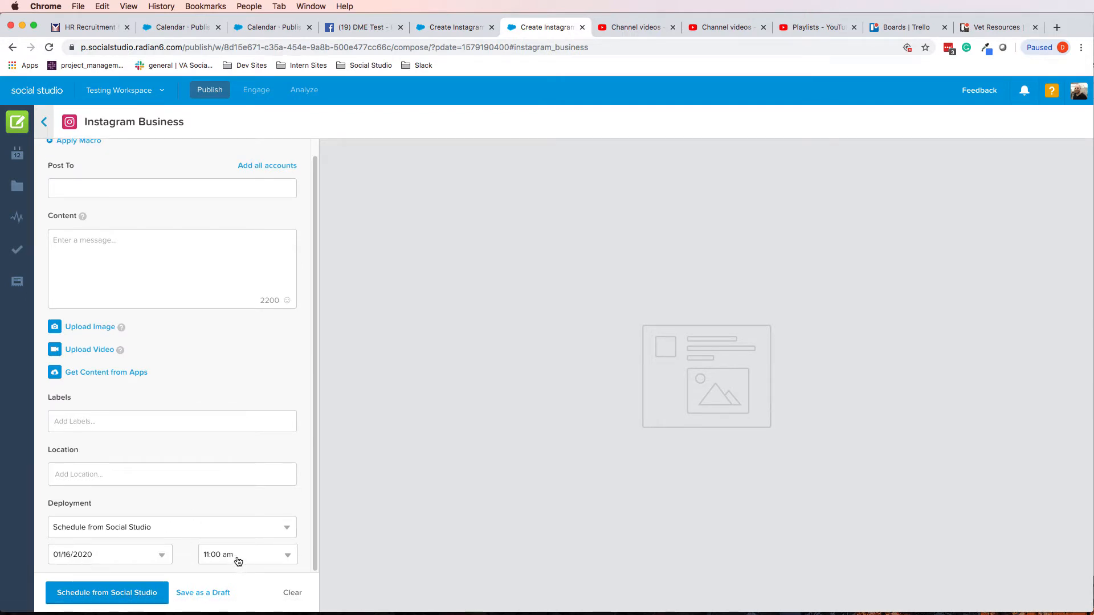
click(71, 529)
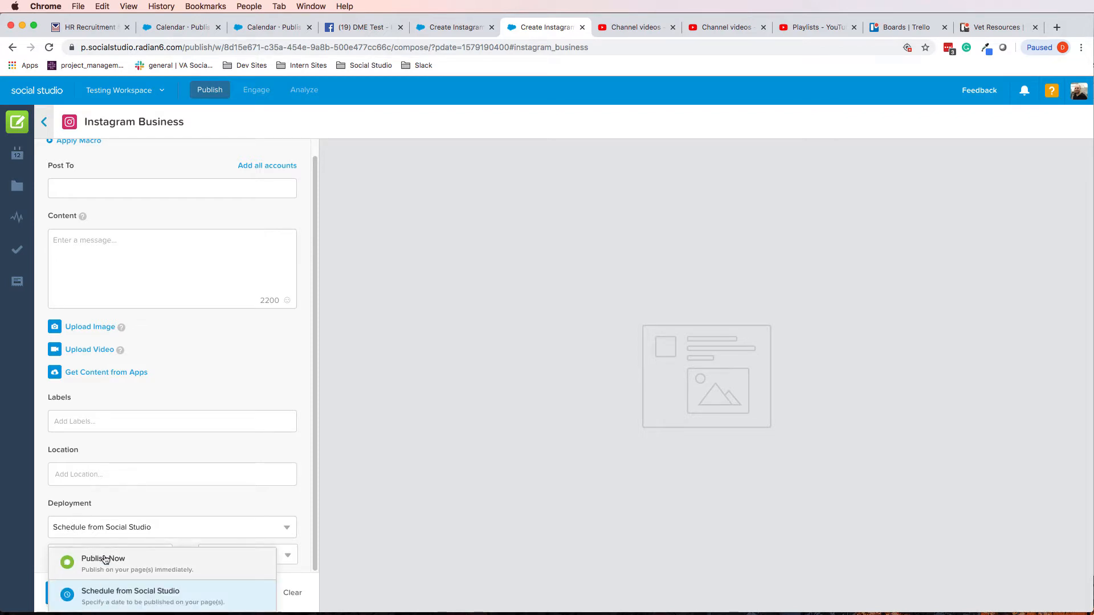
click(202, 496)
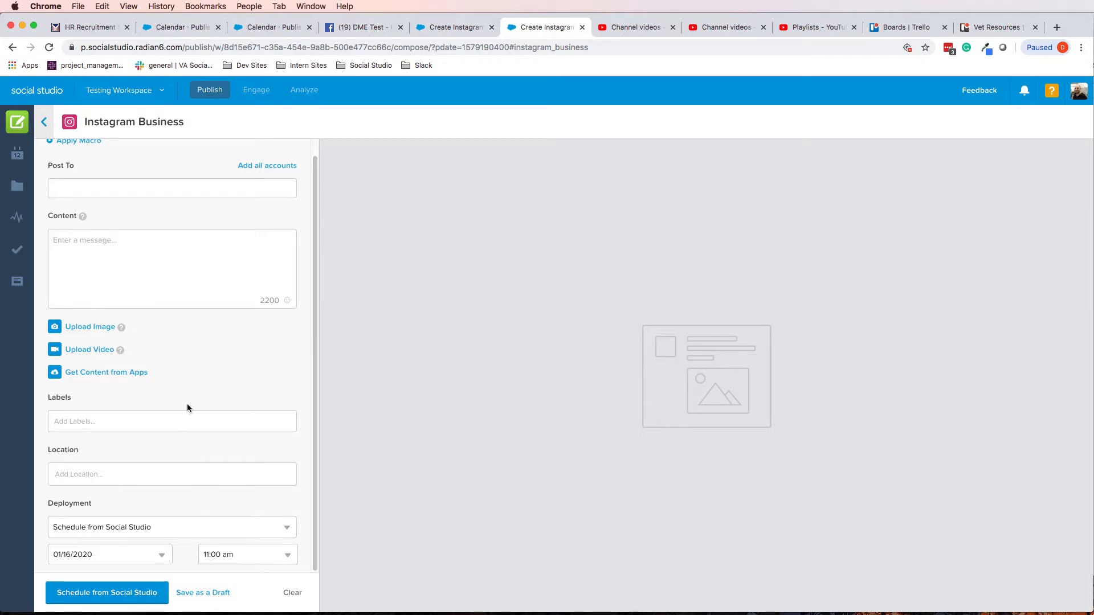
scroll(187, 407, up, 1)
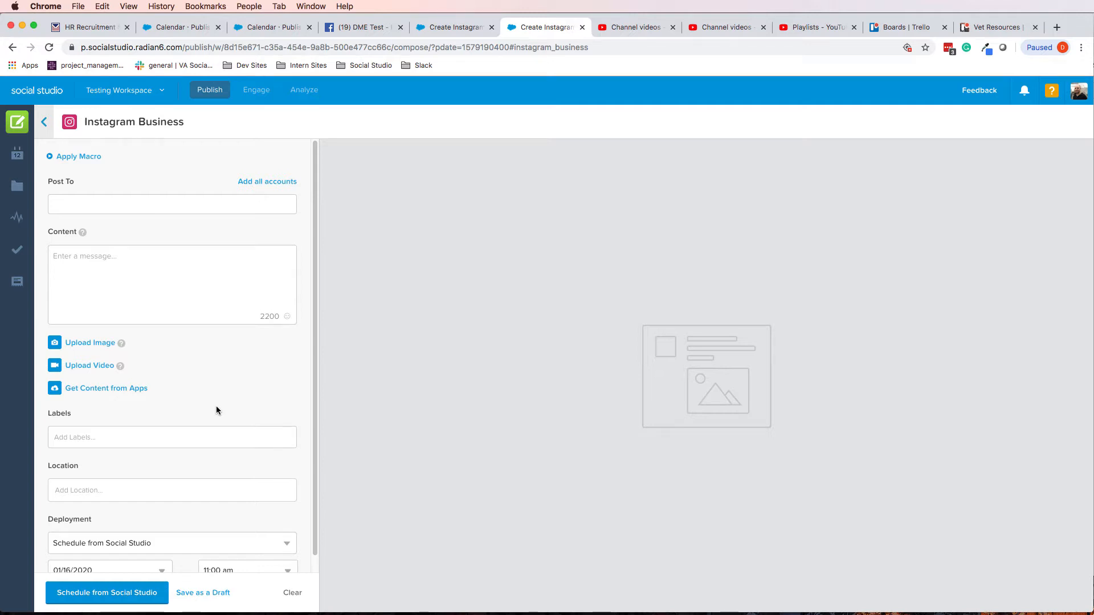
Return to the Publish Now Instagram form and set the dmetesting Business account as the posting destination
click(442, 27)
click(245, 209)
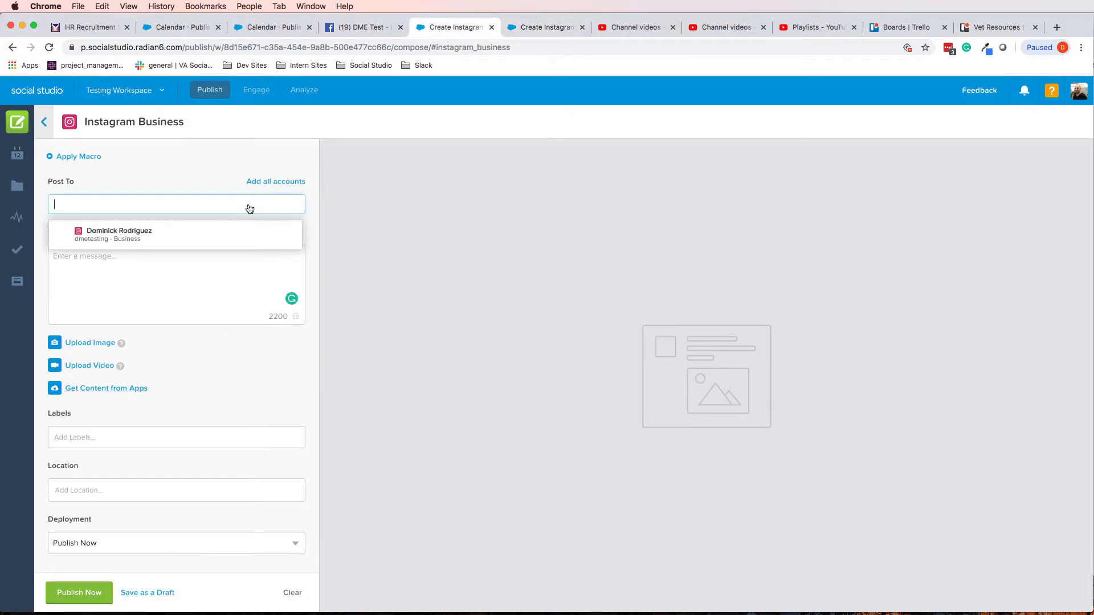
click(140, 234)
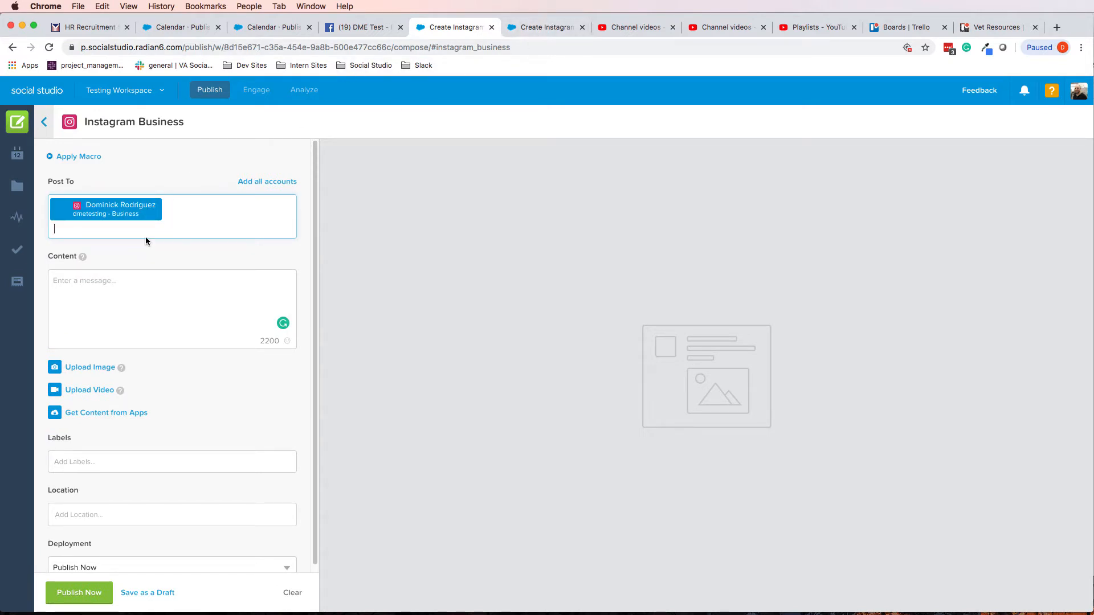
click(141, 257)
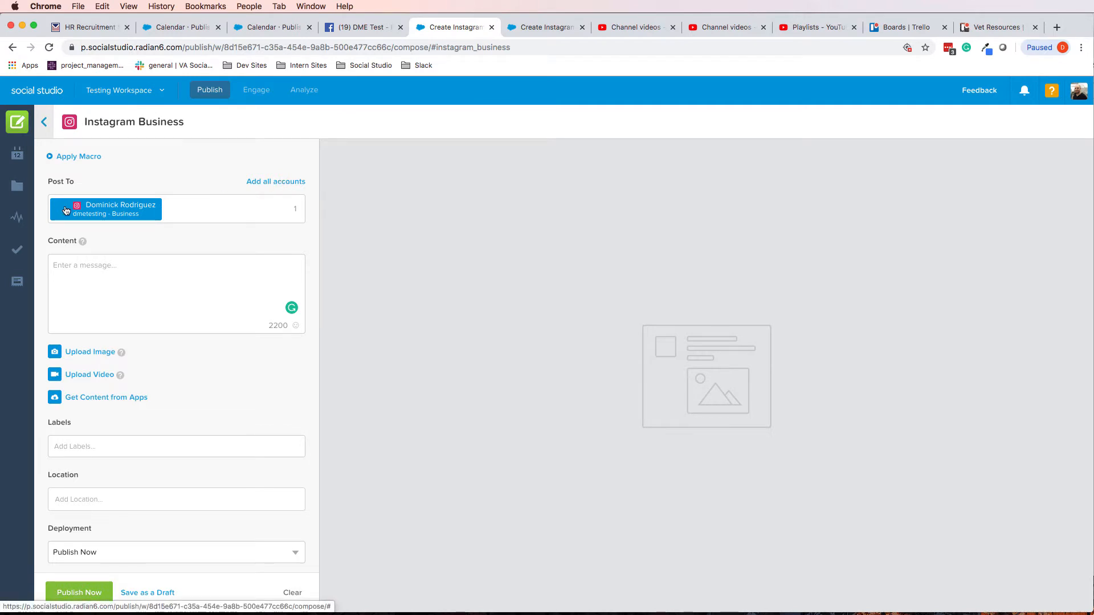
Remove the dmetesting Business account from the posting destinations and add it again
click(188, 214)
click(149, 219)
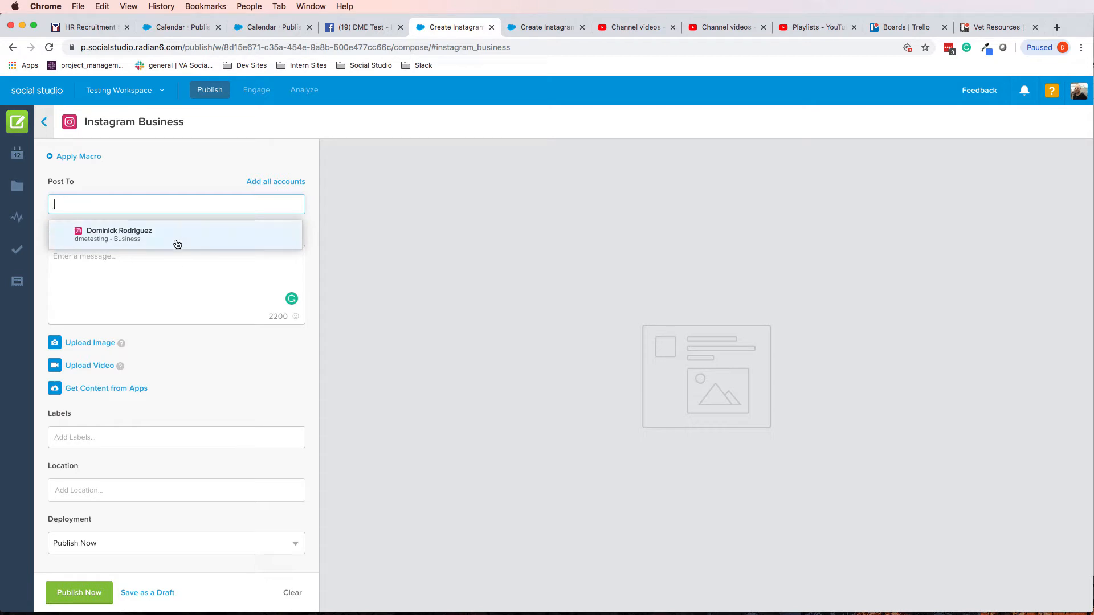
click(143, 234)
click(175, 295)
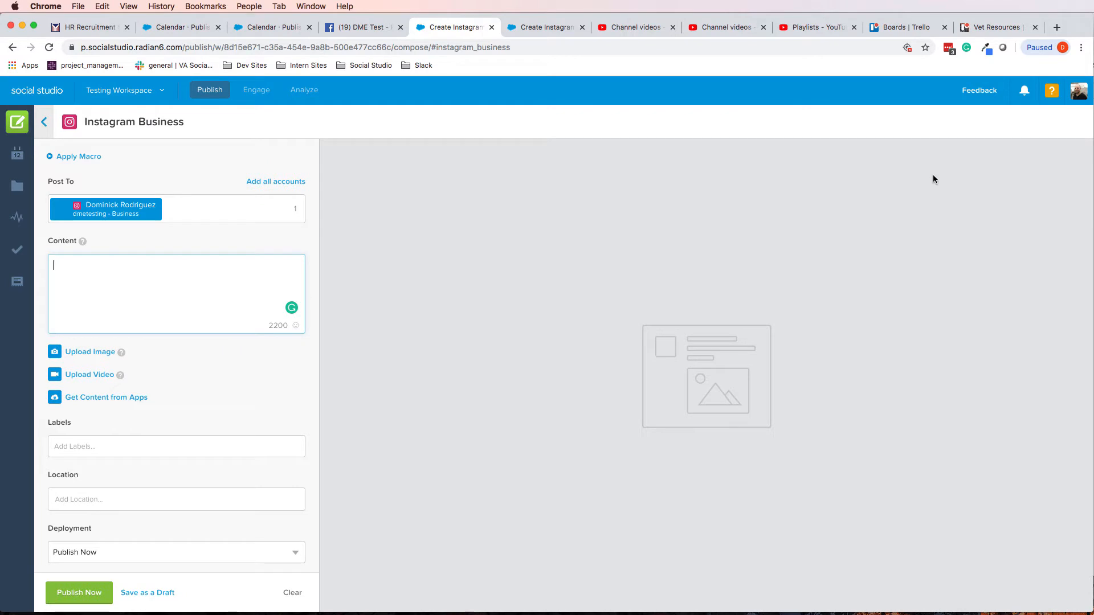
Switch to the Vet Resources board in Trello and open the Active Heroes card in the Complete list
click(994, 29)
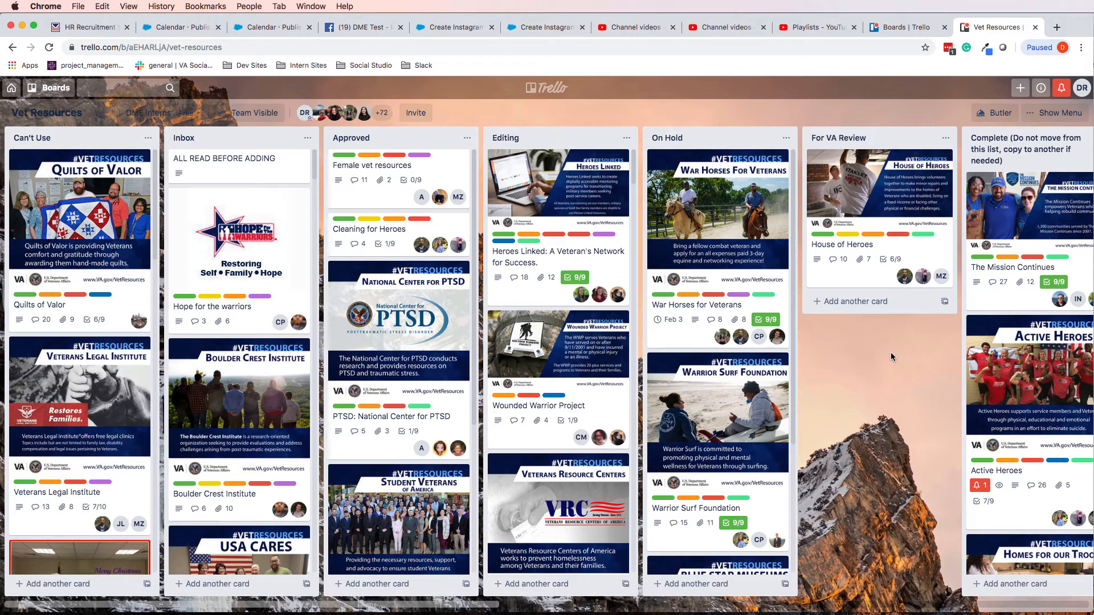
scroll(890, 354, right, 7)
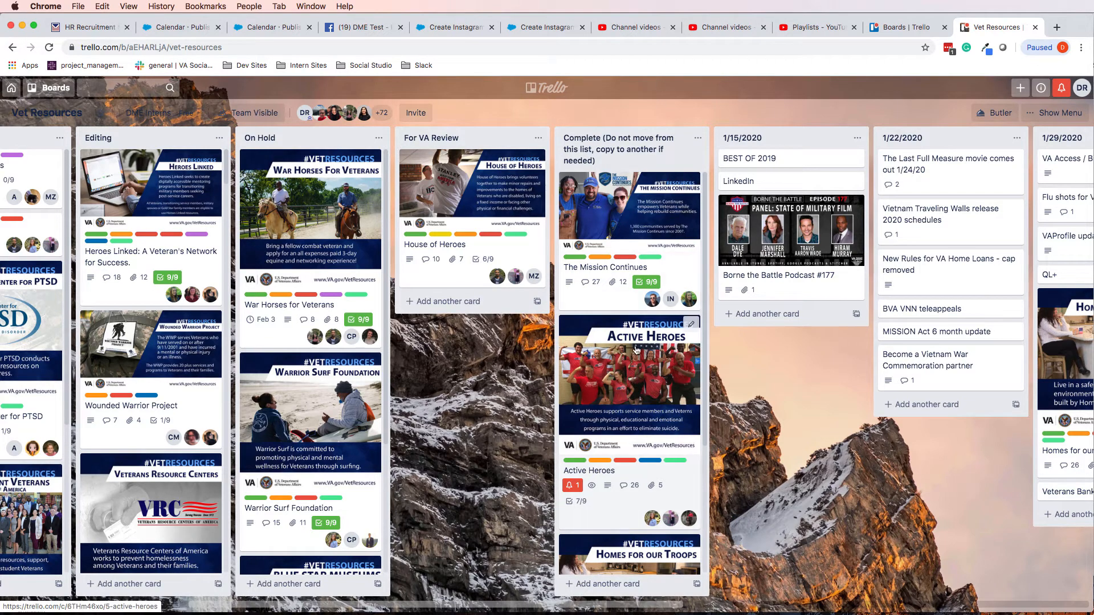
click(611, 364)
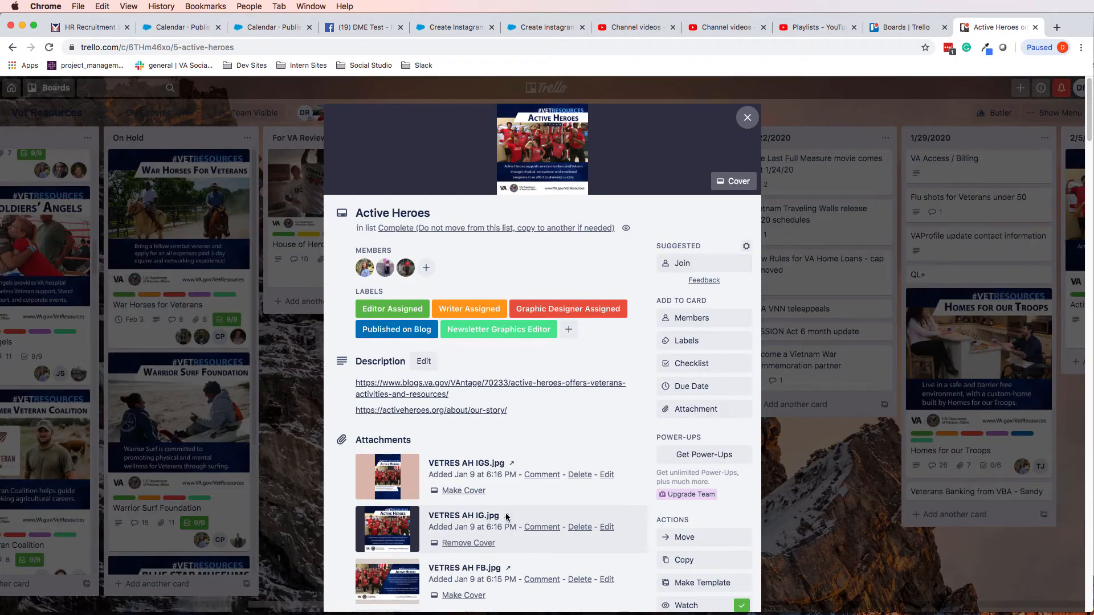
Open the card's VETRES AH IG.jpg attachment and save it as a JPEG image named VETRES_AH_IG in the Downloads folder
click(507, 517)
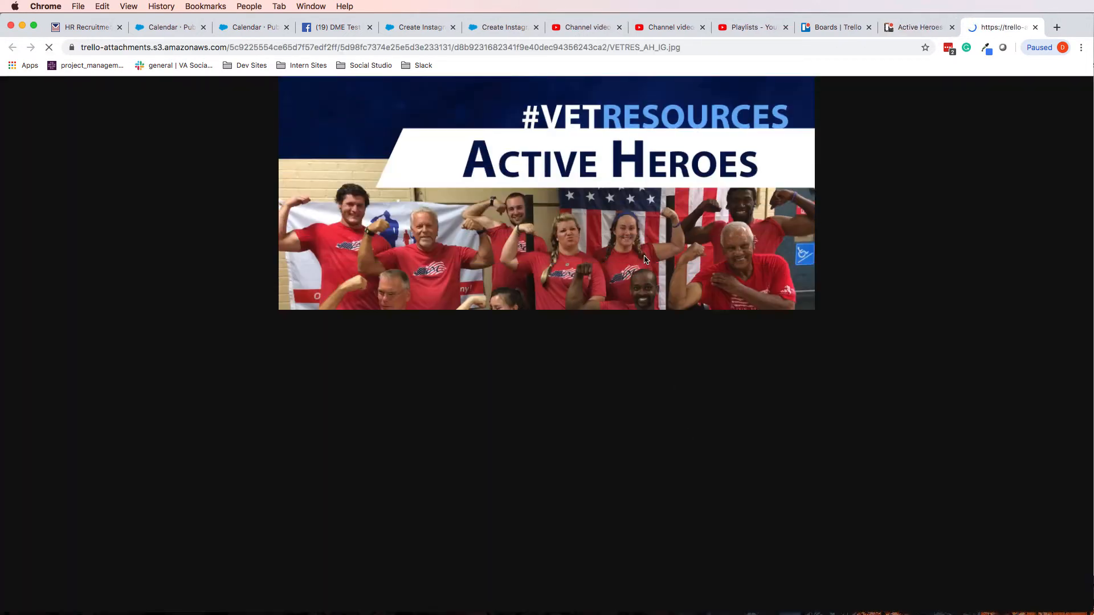
right_click(643, 250)
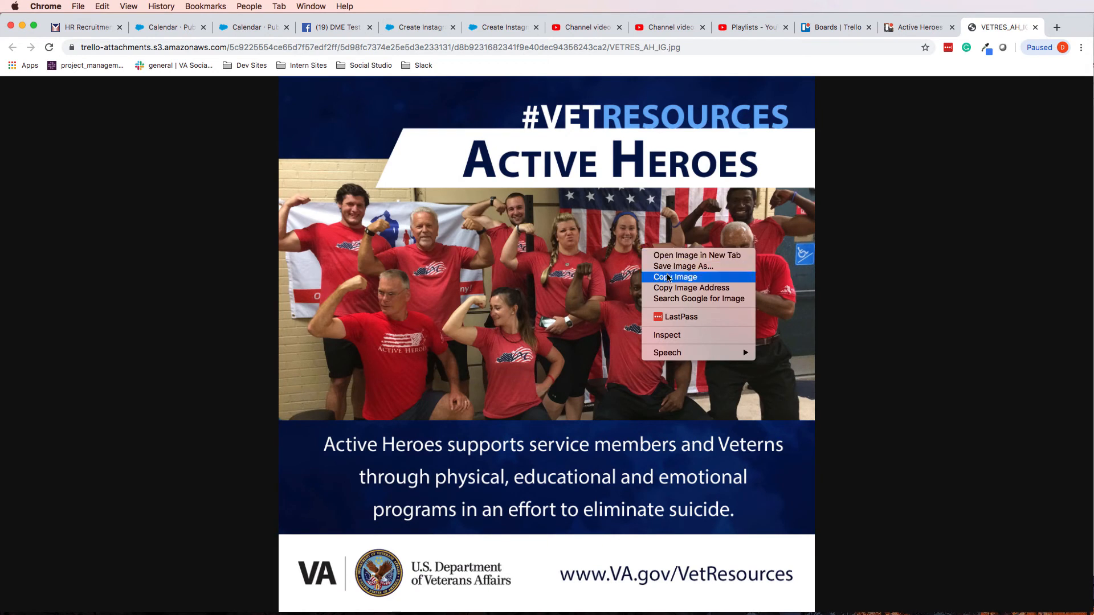
click(727, 268)
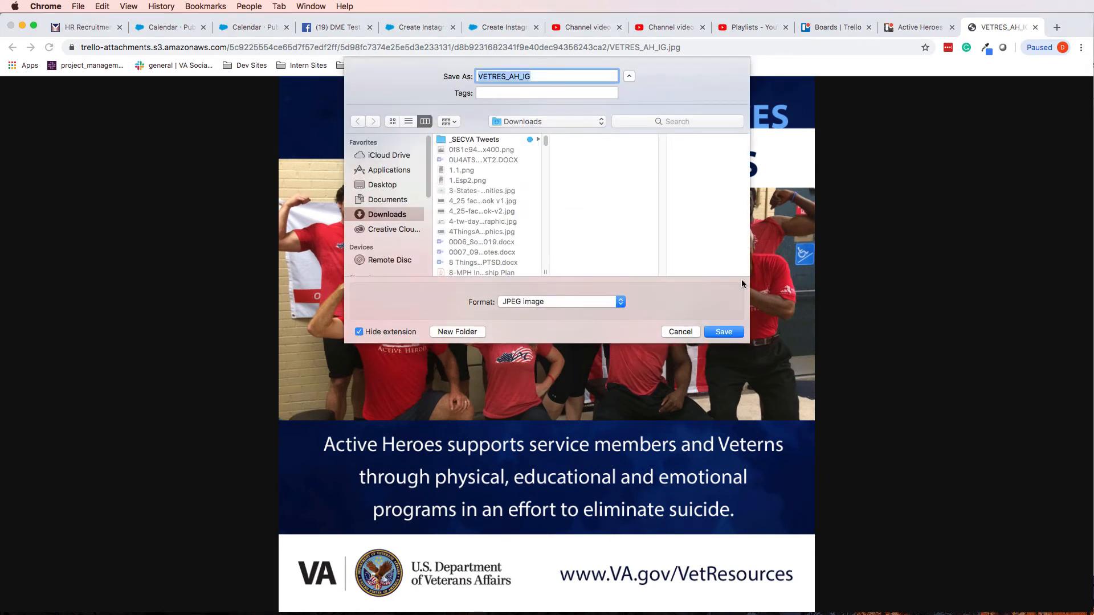
key(Return)
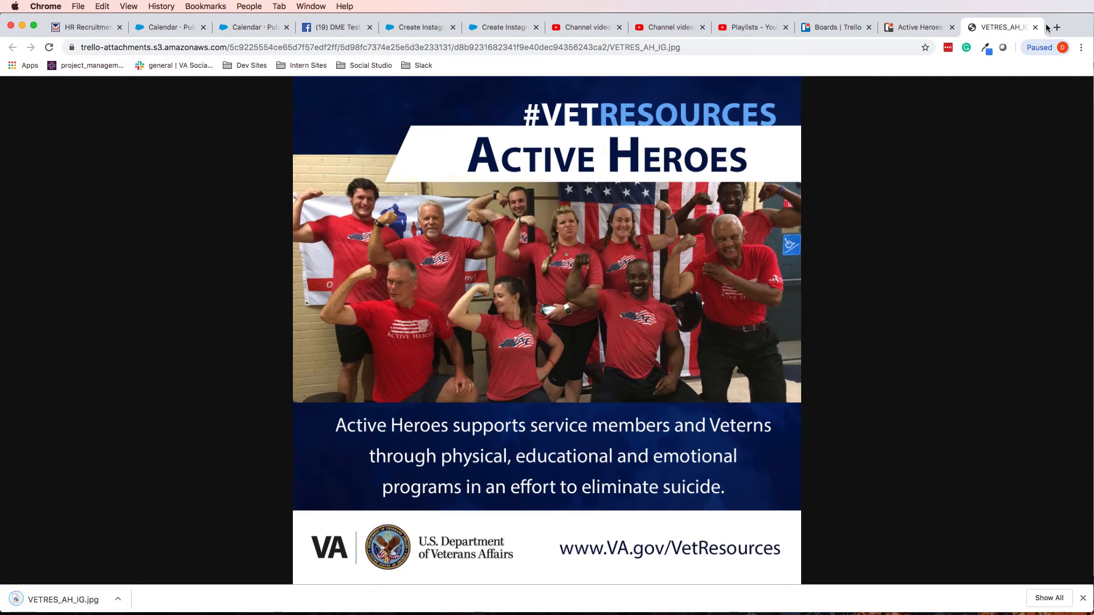
Close the full-size graphic and the Active Heroes card, and return to the Publish Now Instagram form in Social Studio
click(1035, 26)
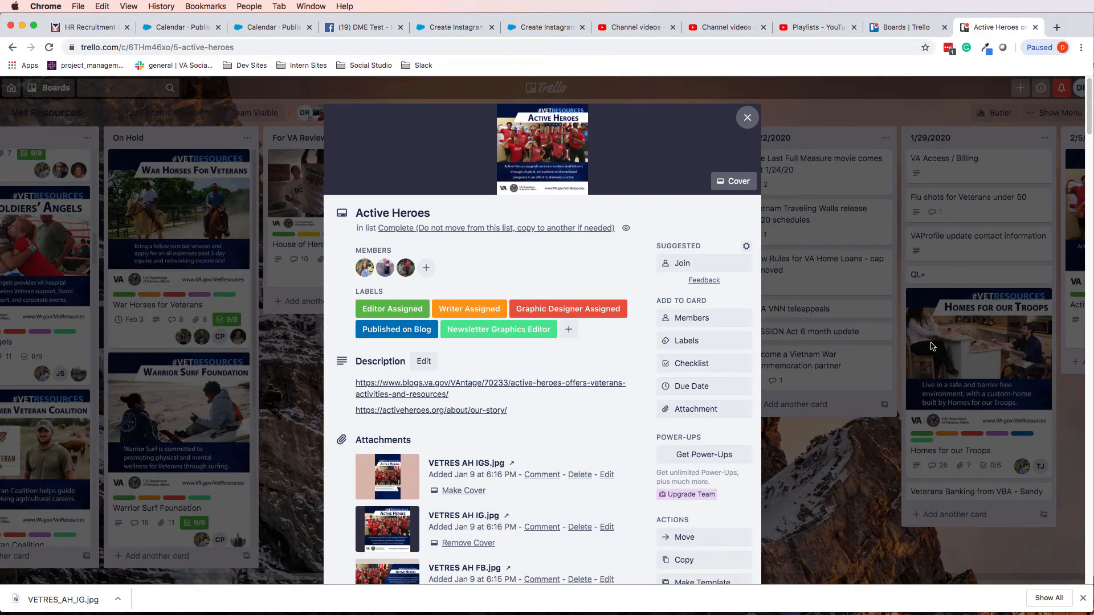
click(858, 338)
click(458, 26)
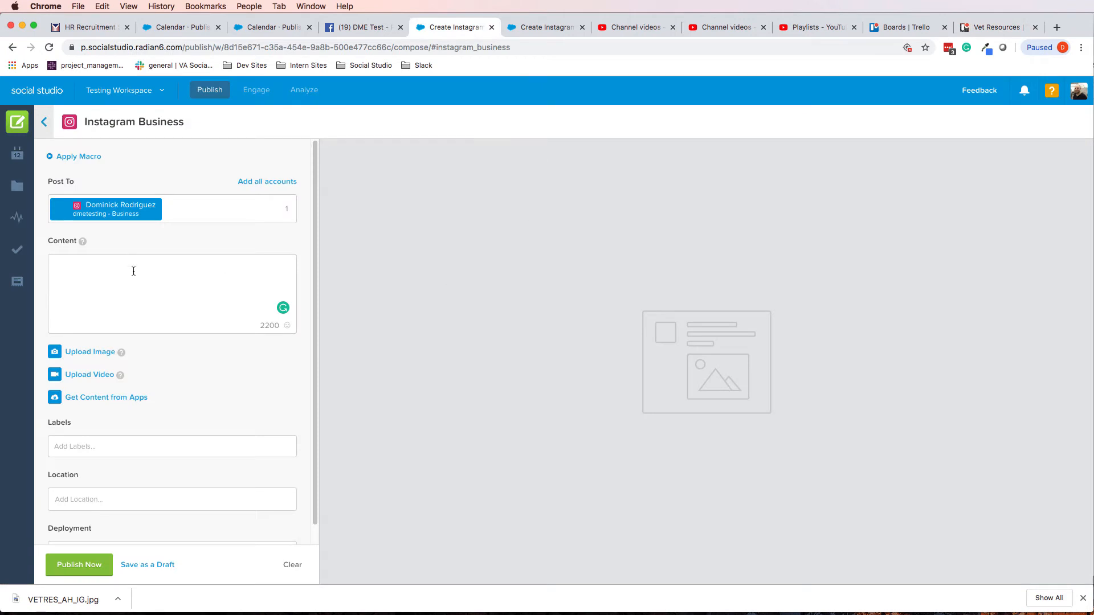
Upload VETRES_AH_IG.jpg from Downloads and set the post content to "Here is some sample text about Active Heroes."
click(87, 353)
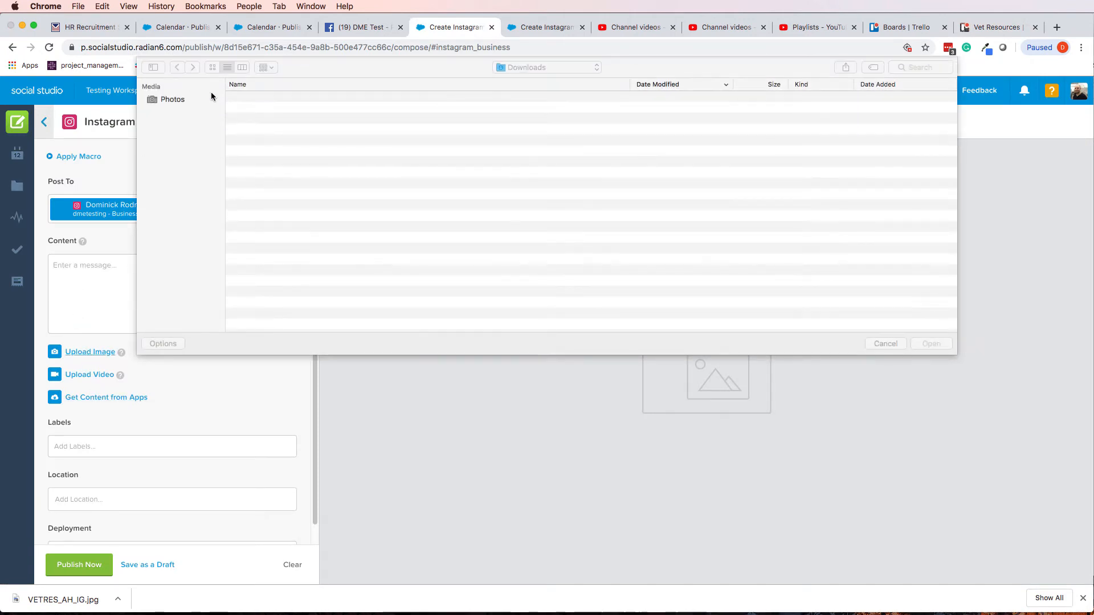
double_click(288, 100)
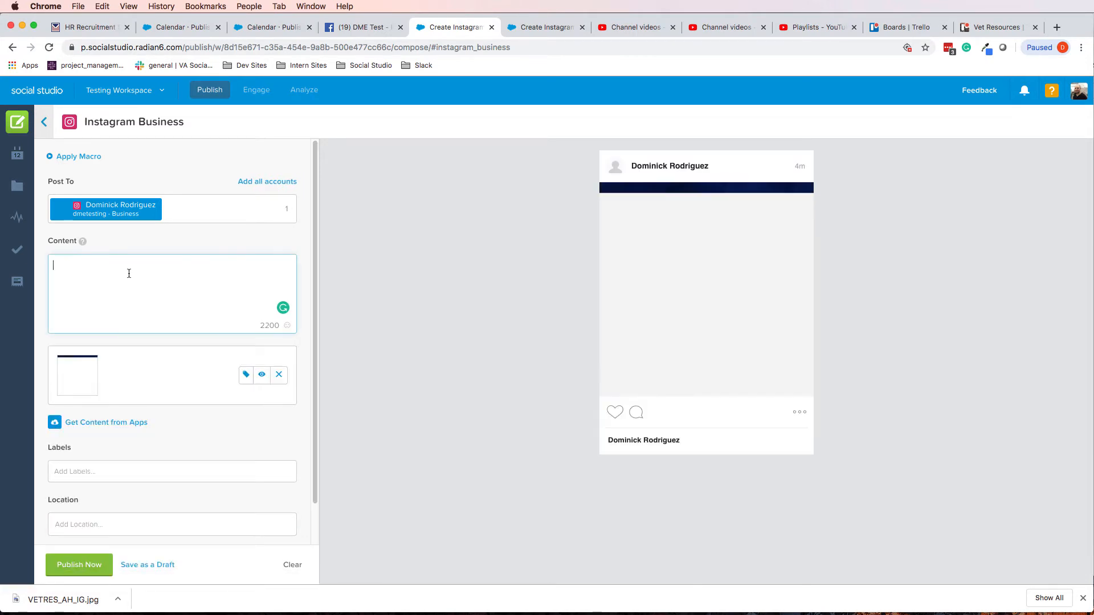
text(Here is some sam)
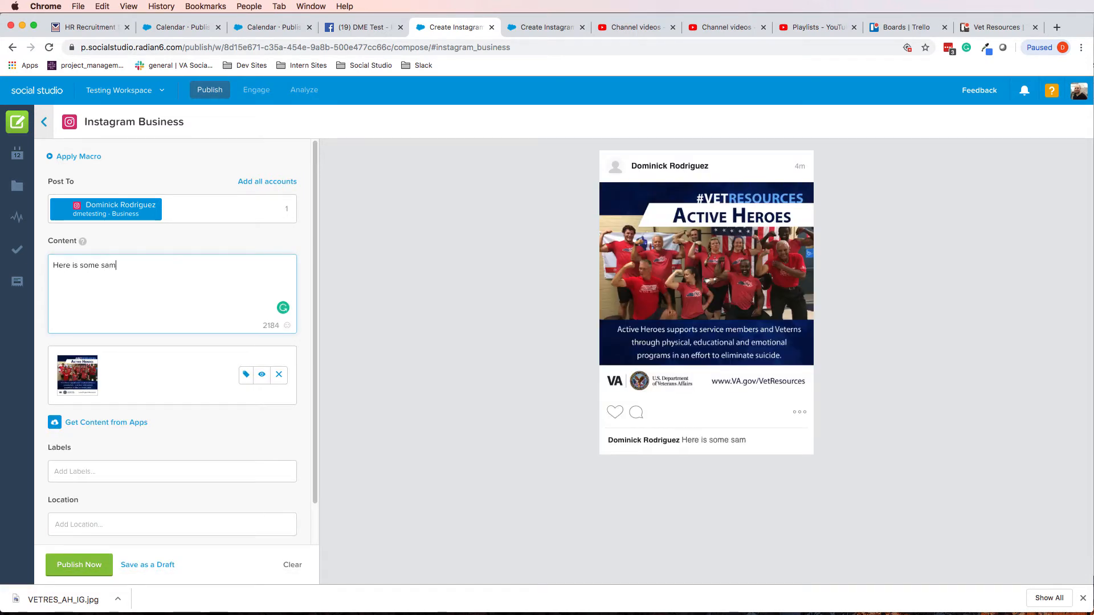
text(ple text about Active Heroes.)
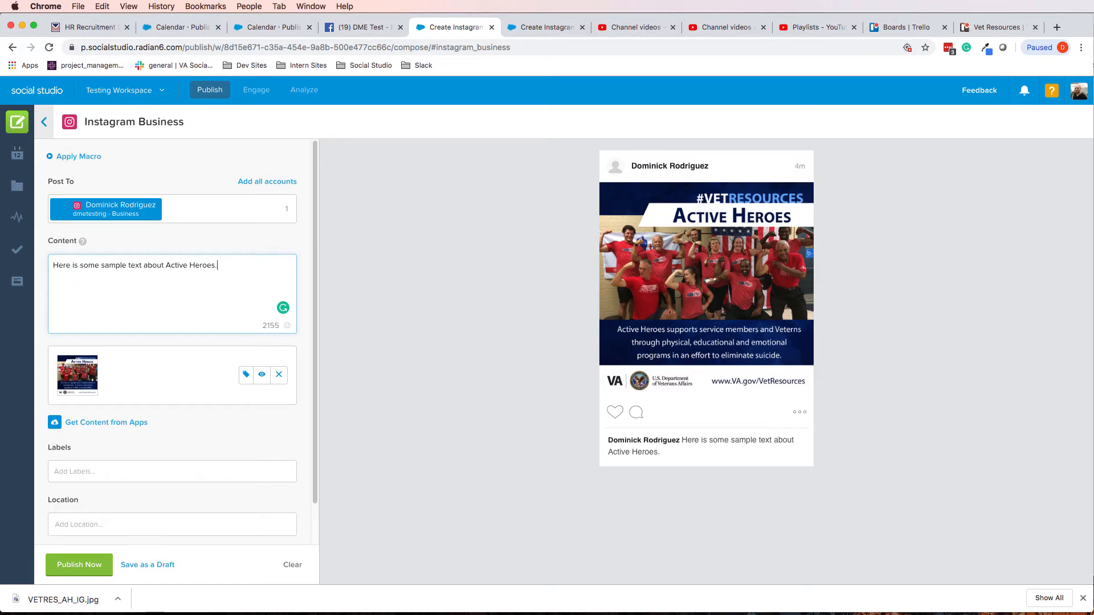
Add the Careers label to the Instagram post
click(167, 477)
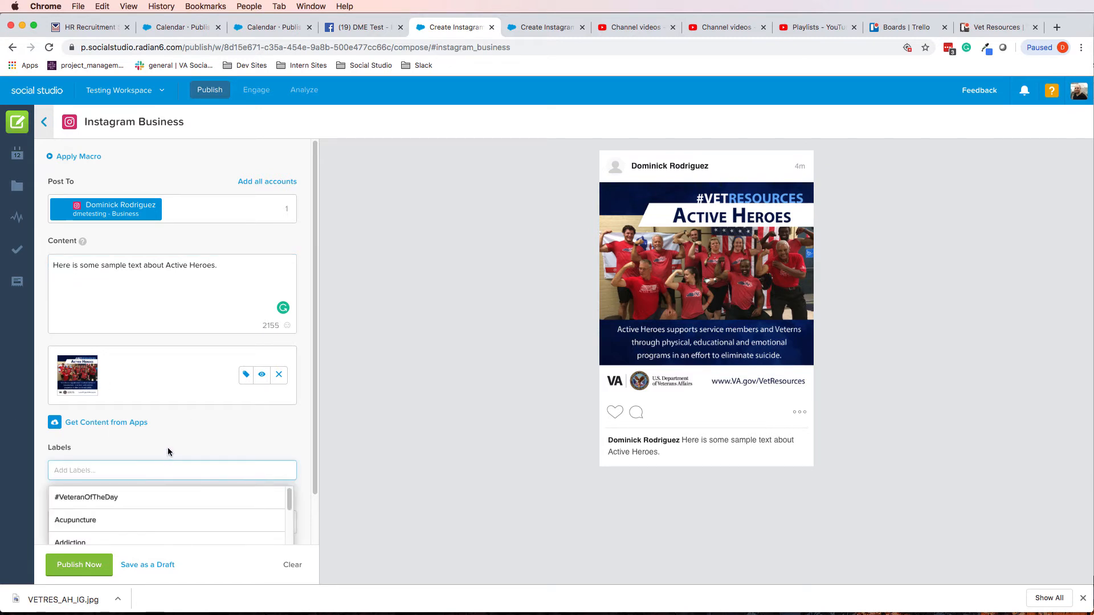
scroll(114, 507, down, 3)
click(108, 503)
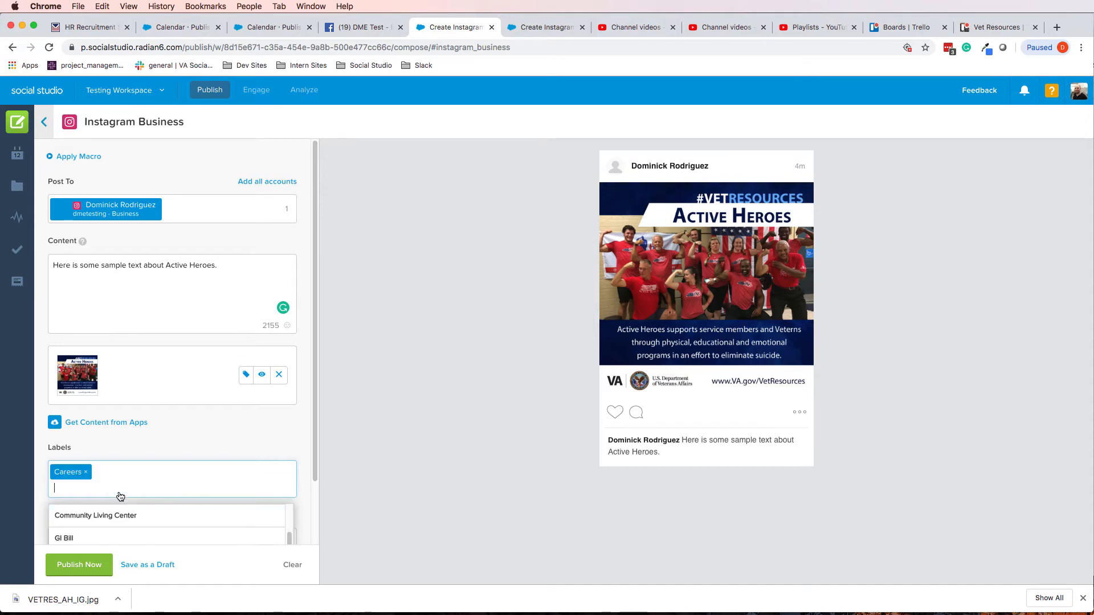
click(214, 439)
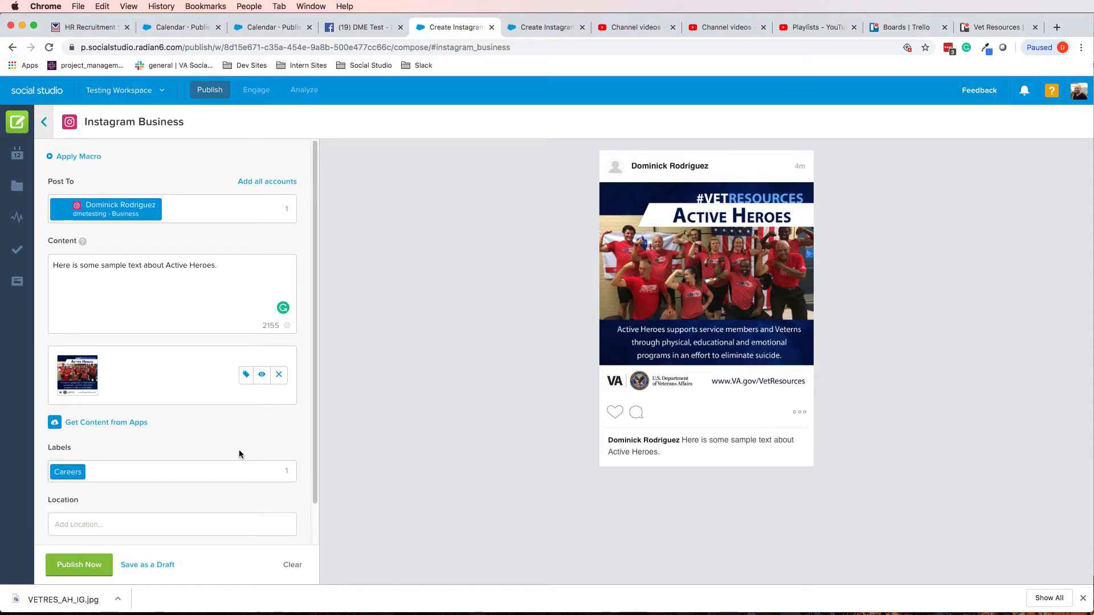
Replace the post's Careers label with the Therapy and Treatment labels
scroll(240, 453, down, 2)
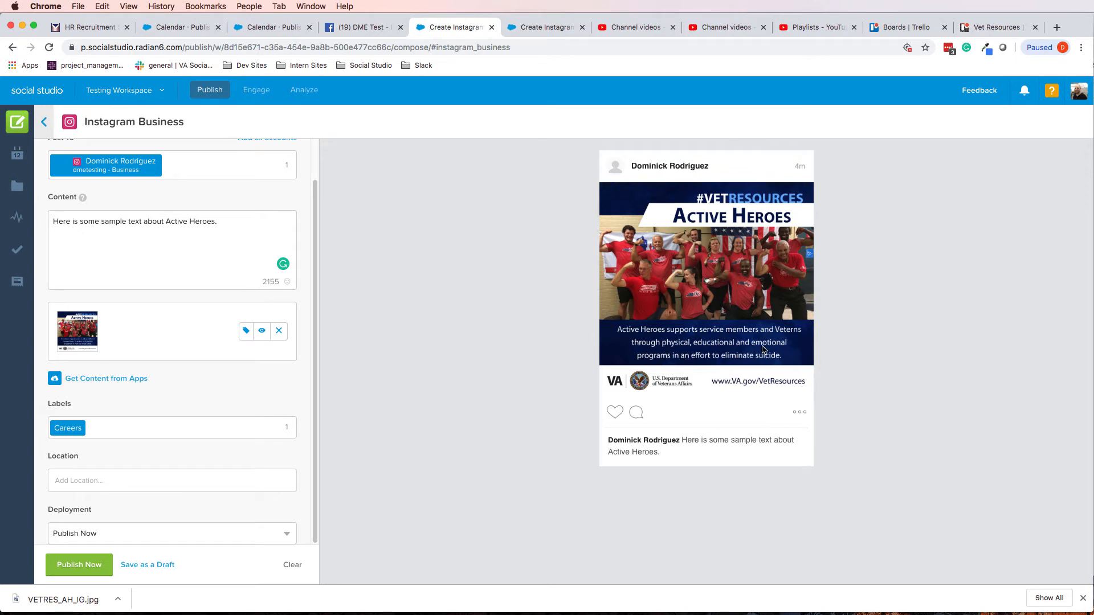
click(142, 435)
scroll(171, 490, down, 10)
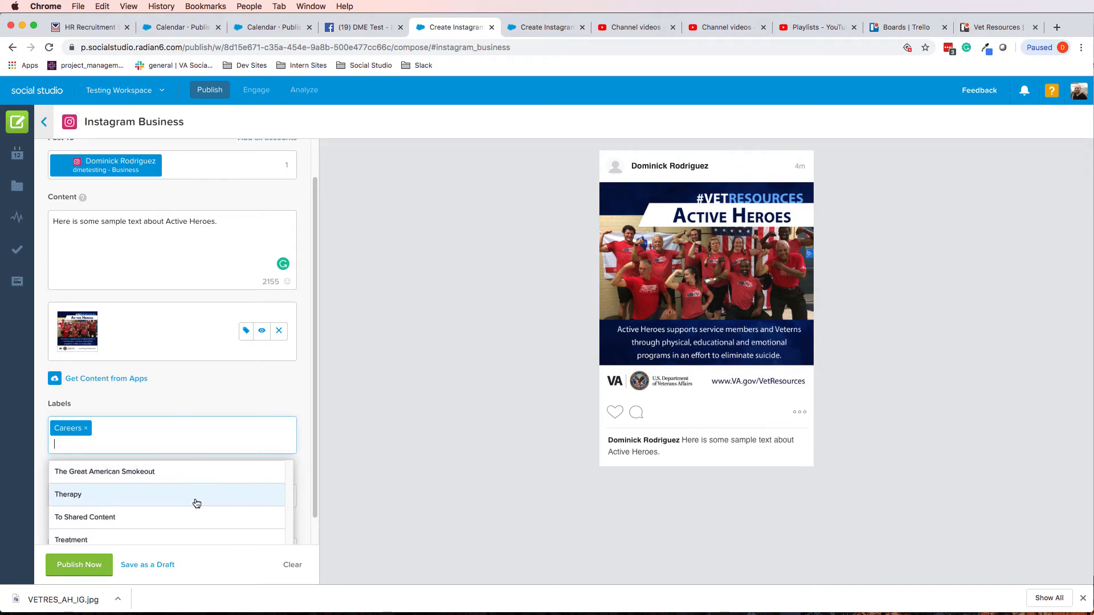
click(142, 496)
click(134, 537)
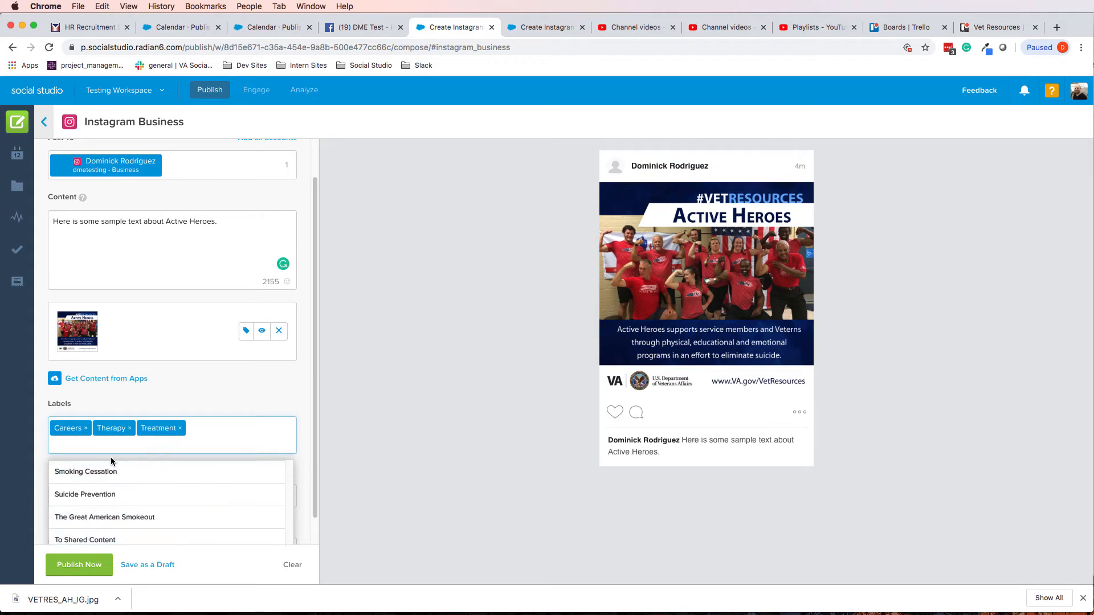
click(86, 429)
click(197, 405)
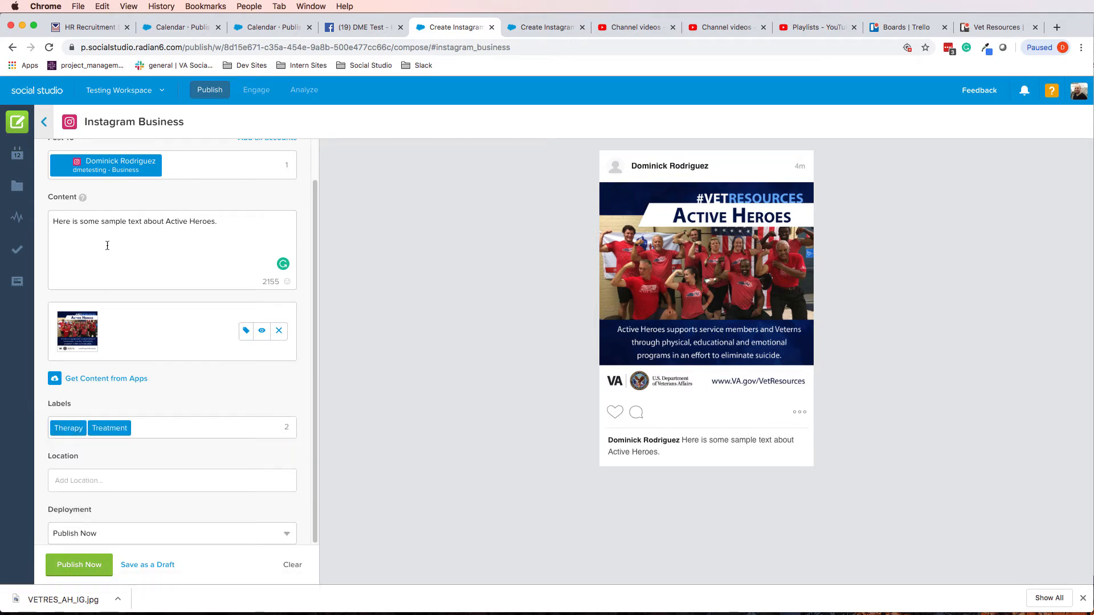
Publish the Instagram post immediately and review its Post Details from the calendar's Tuesday 1/14 column
click(79, 565)
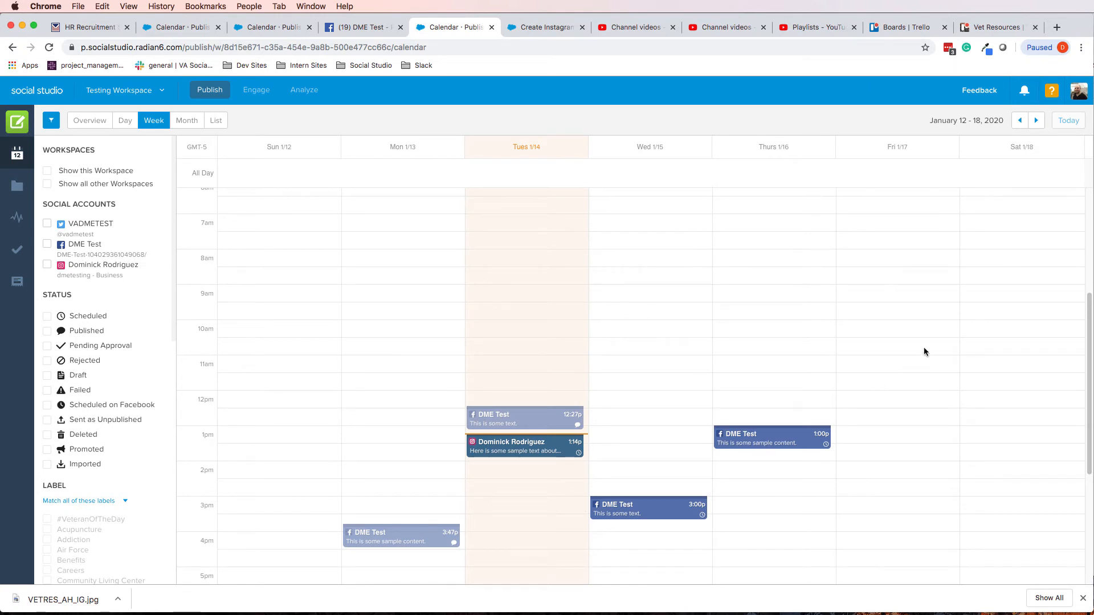
click(513, 446)
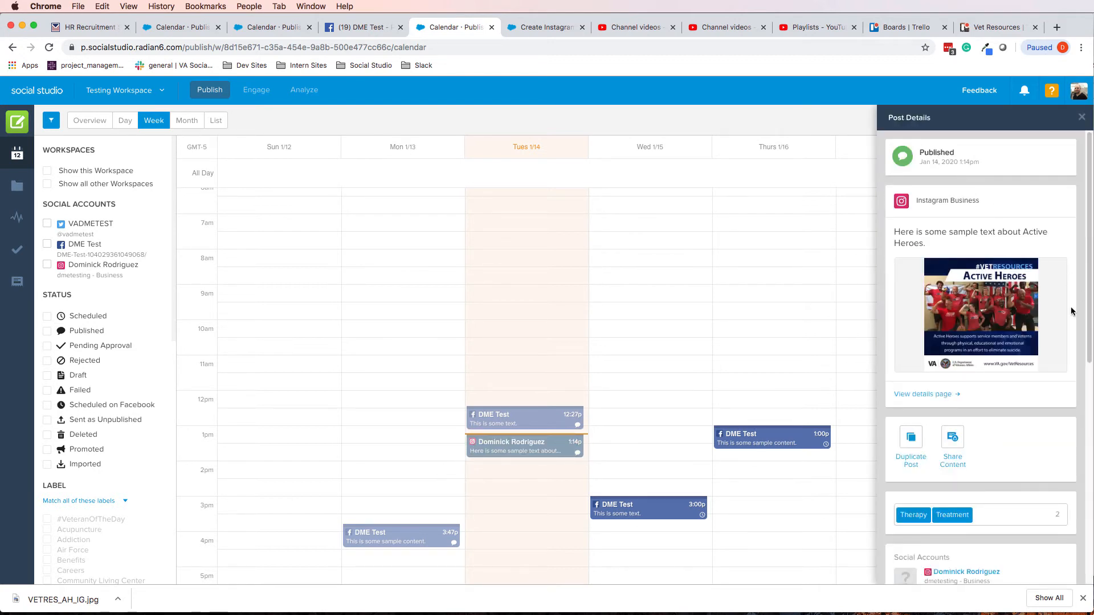
scroll(980, 435, down, 7)
scroll(963, 386, up, 1)
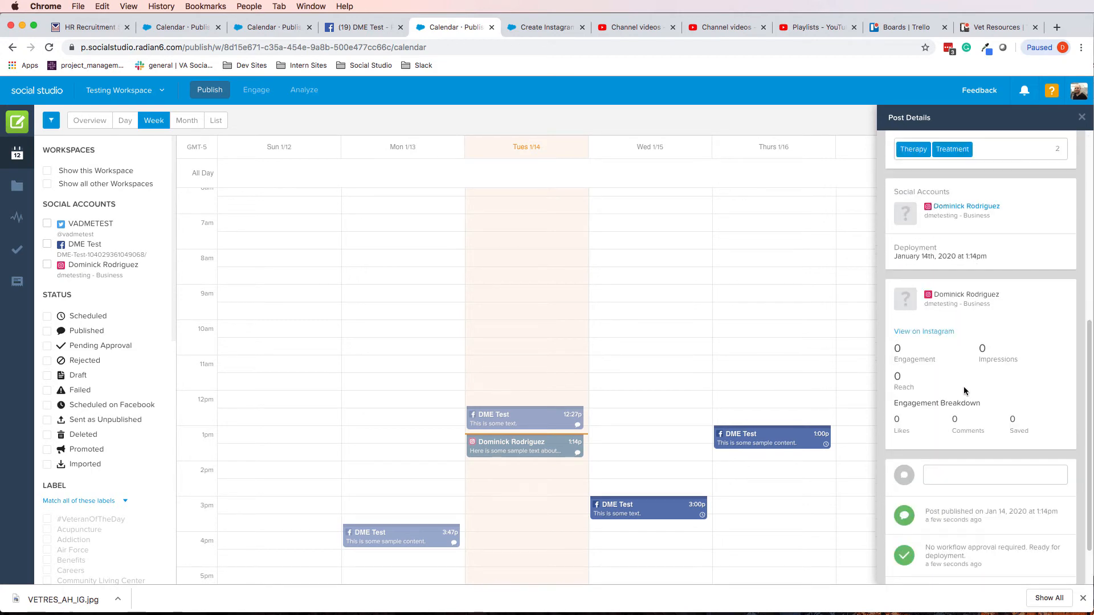
Check the published post on Instagram twice through the link in its details, closing the Instagram page each time
click(925, 332)
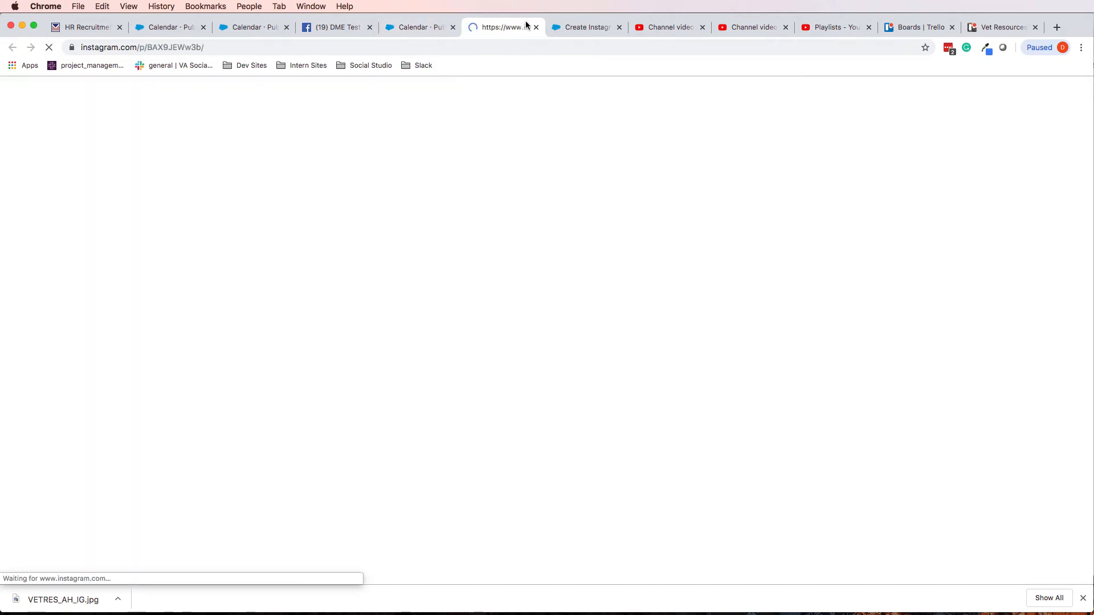
click(565, 33)
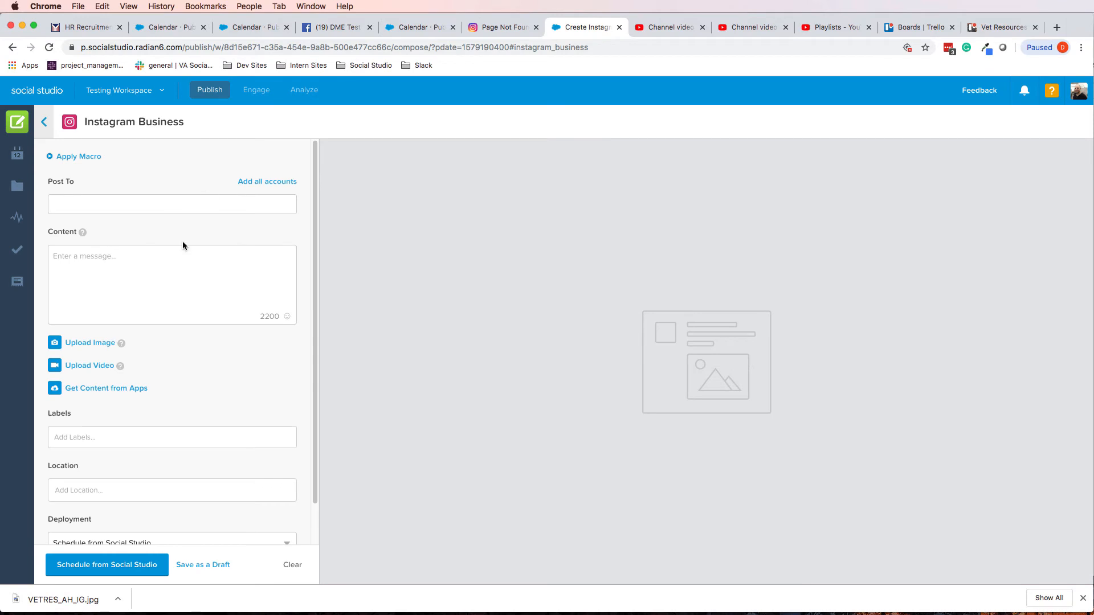
click(524, 27)
click(536, 27)
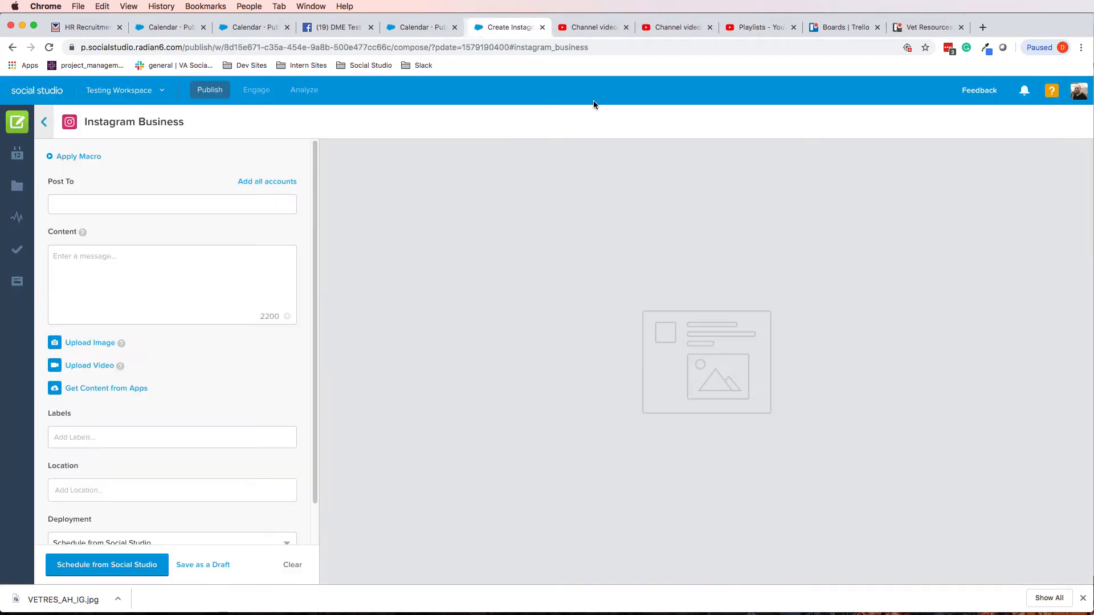
click(404, 30)
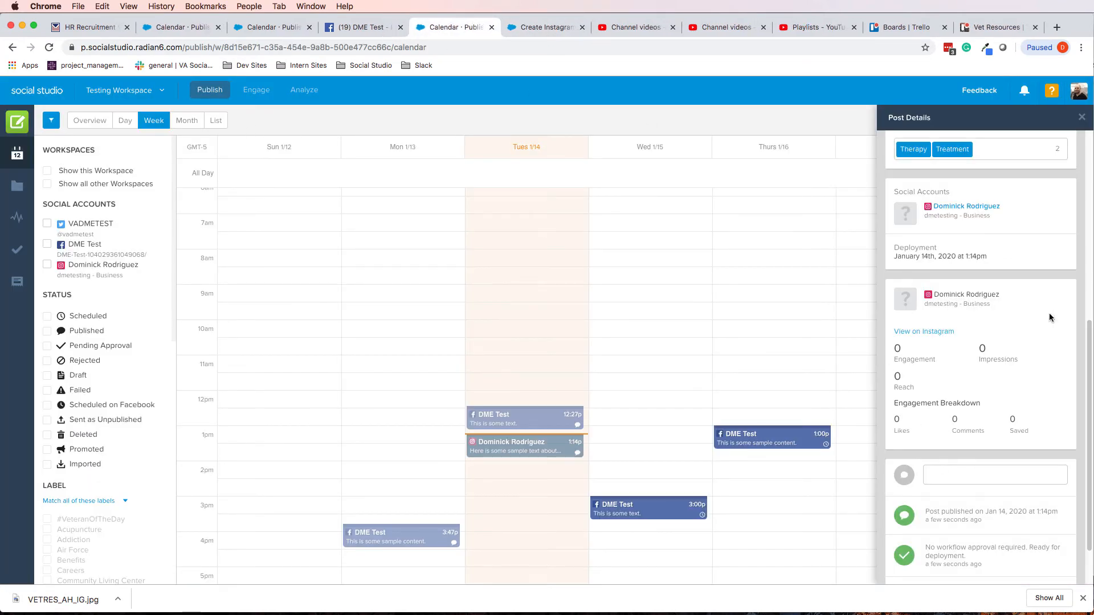
click(932, 332)
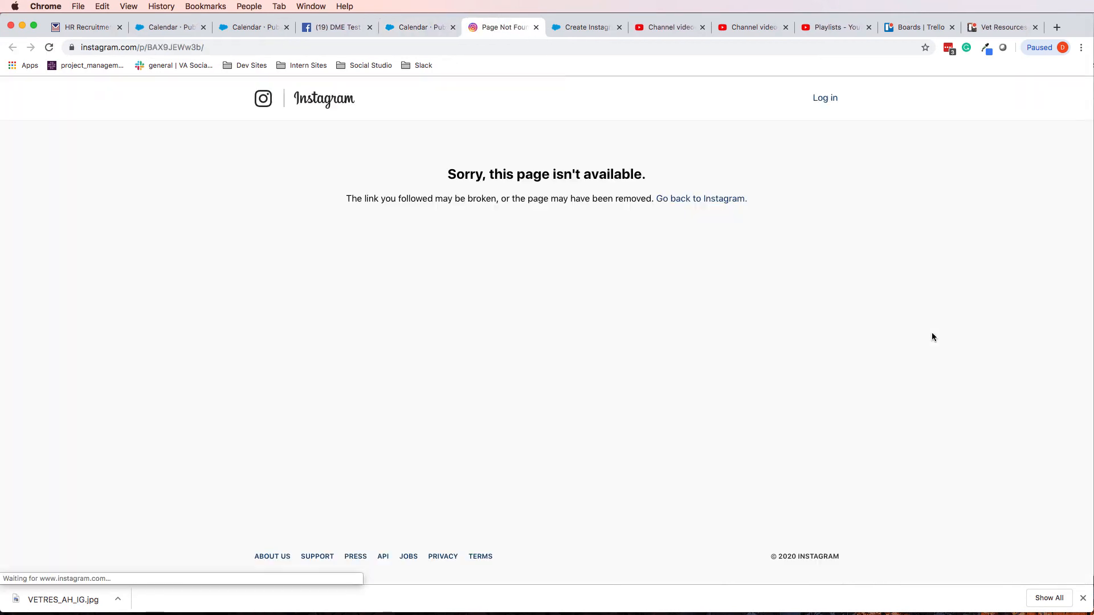
click(536, 27)
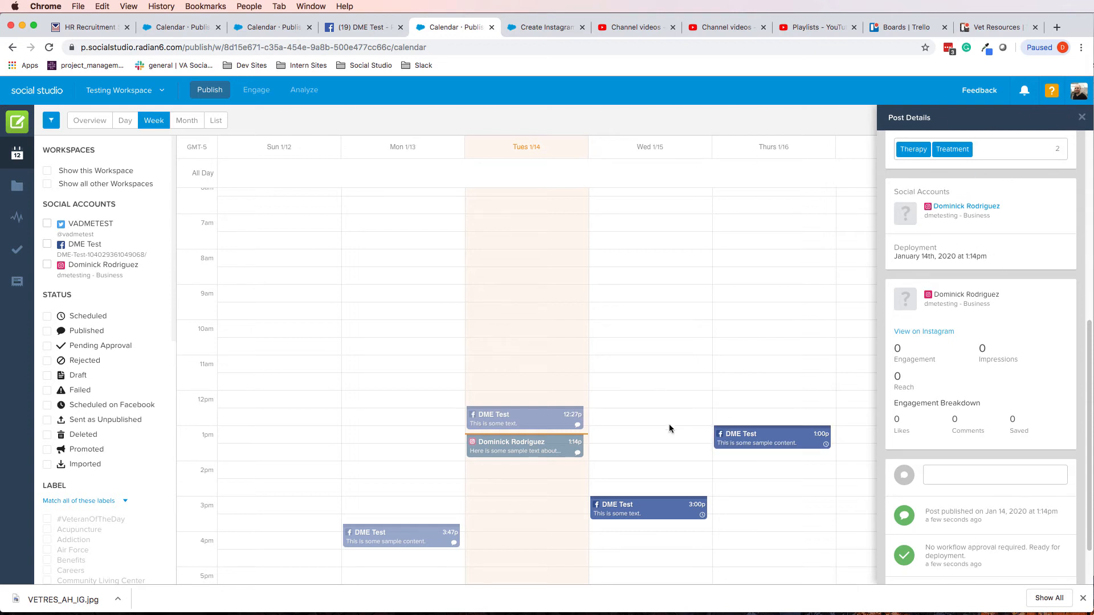
Switch to the scheduled Instagram Business form and set the dmetesting Business account as the posting destination
click(546, 27)
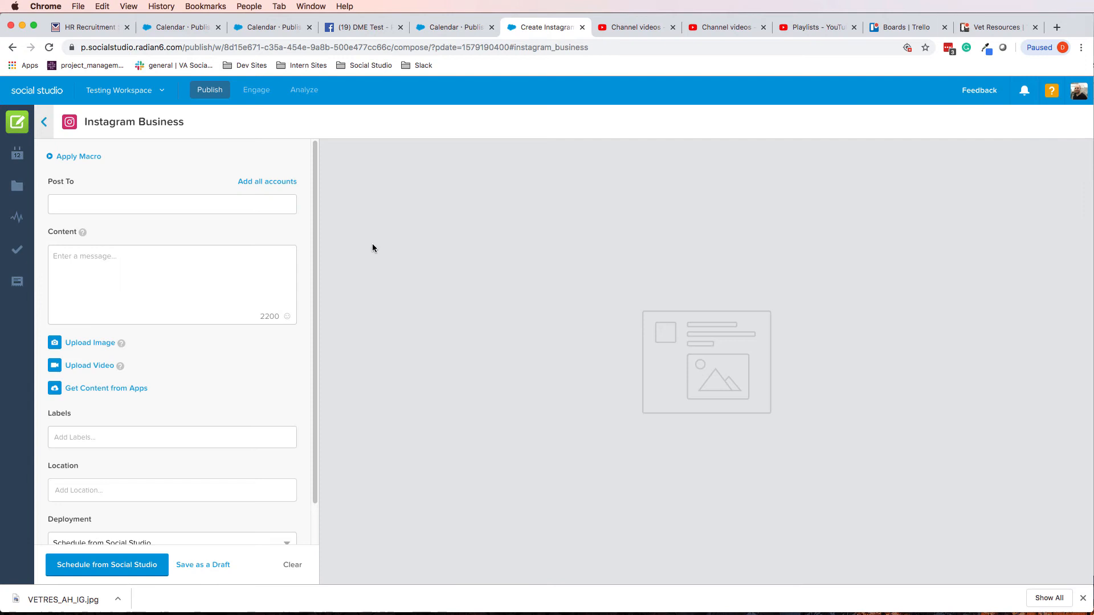
click(194, 208)
click(142, 245)
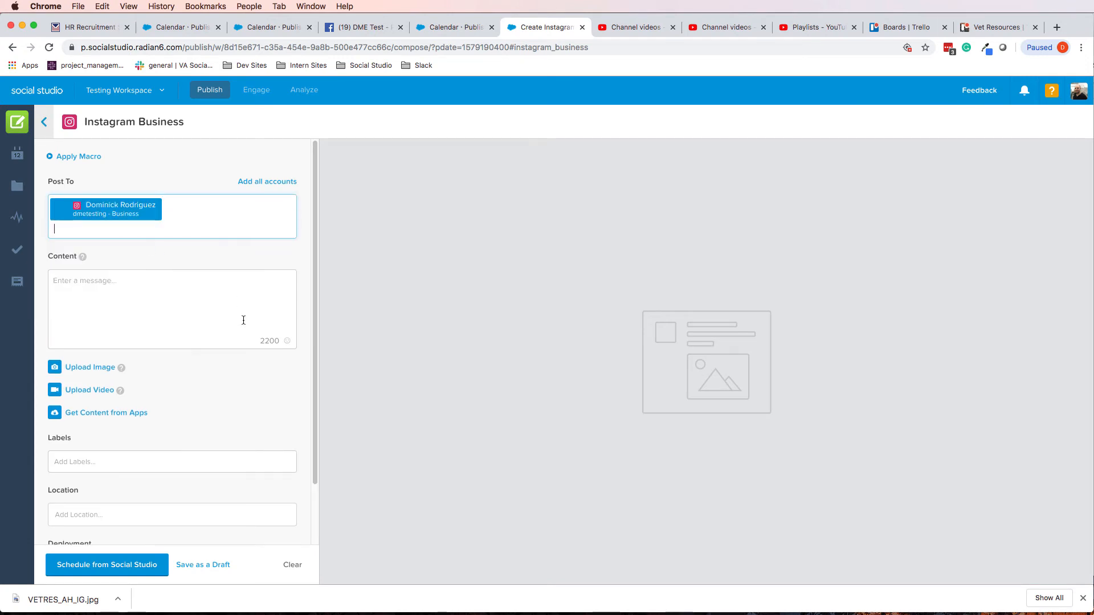
Set the scheduled post's content to "Here is some more text about Active Heroes." and upload the VETRES_AH_IG.jpg image
click(243, 320)
text(Here)
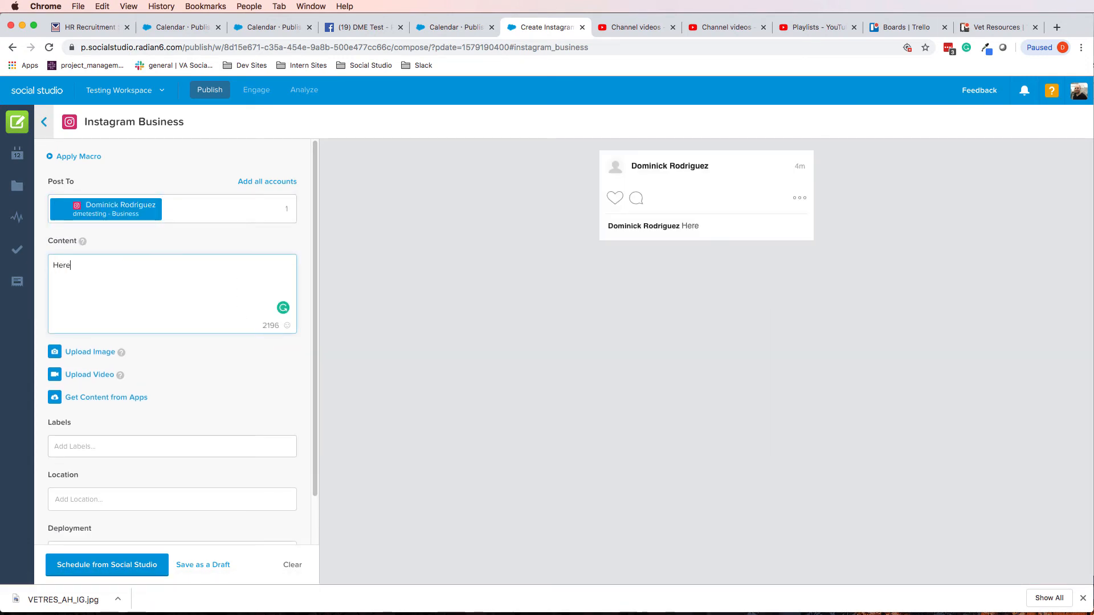
text( is some more text about)
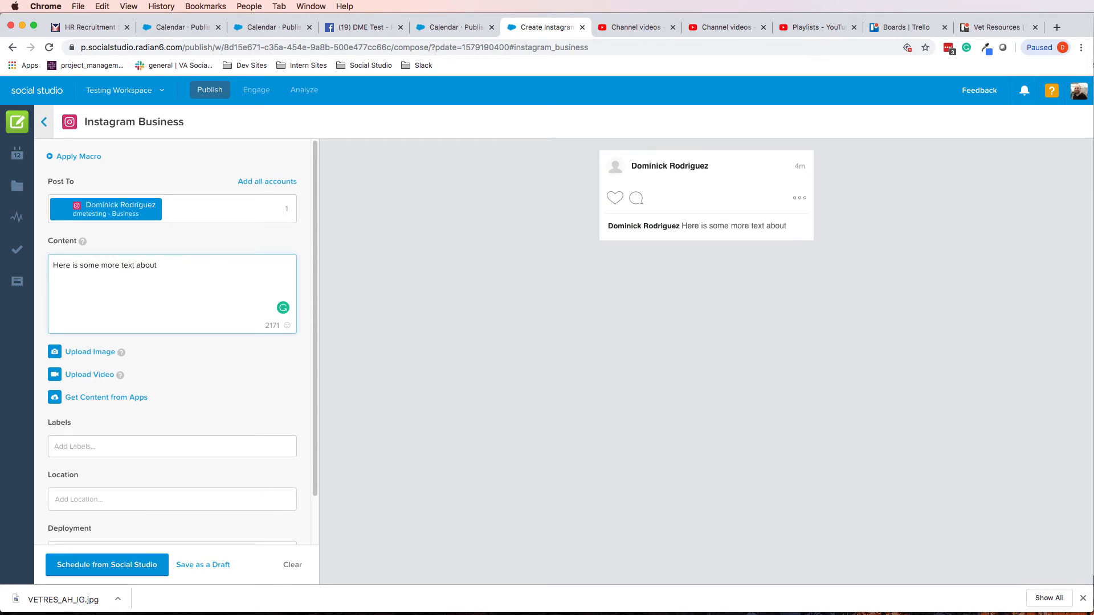
click(84, 352)
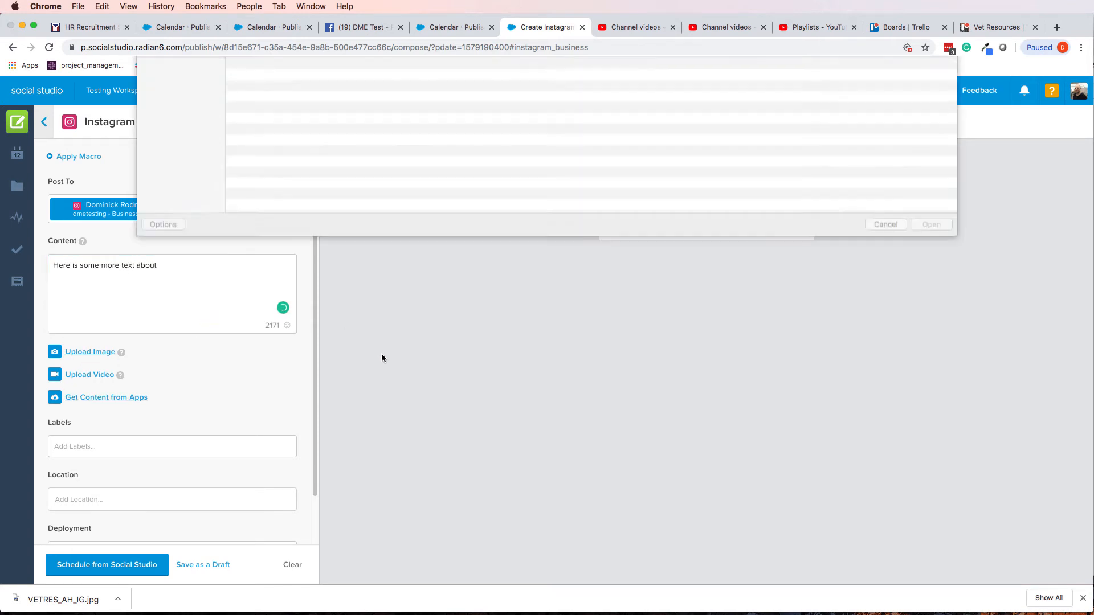
double_click(282, 97)
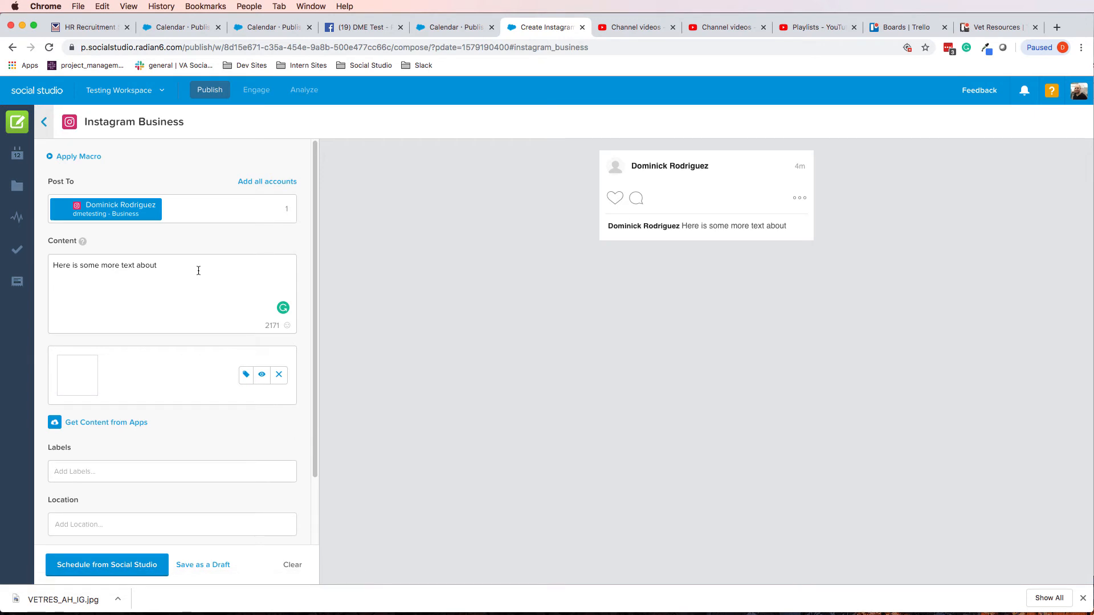
text(A)
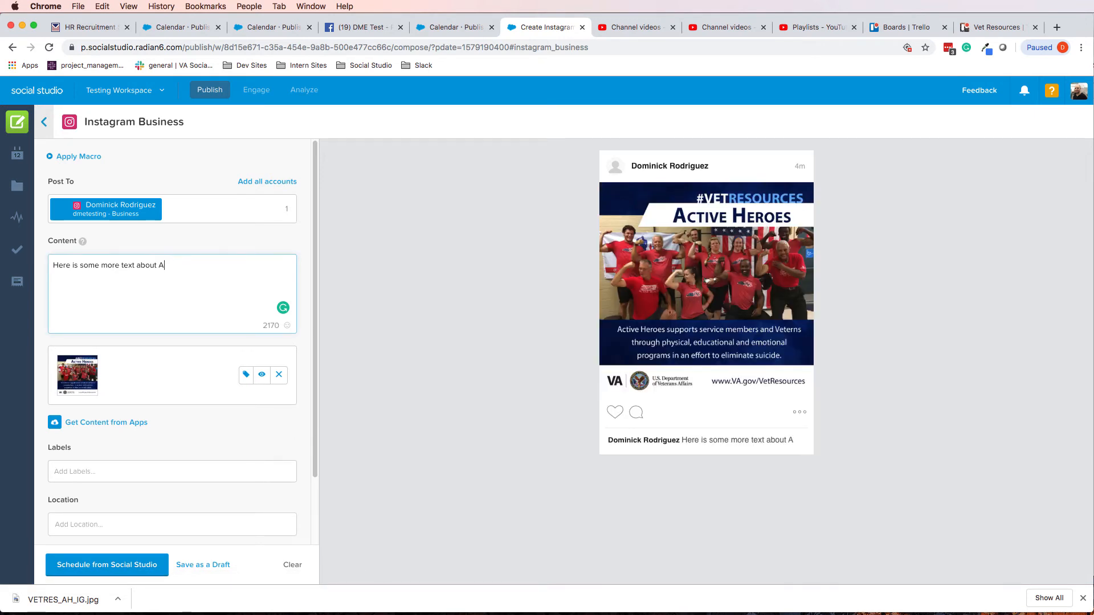
text(ctive Heroes.)
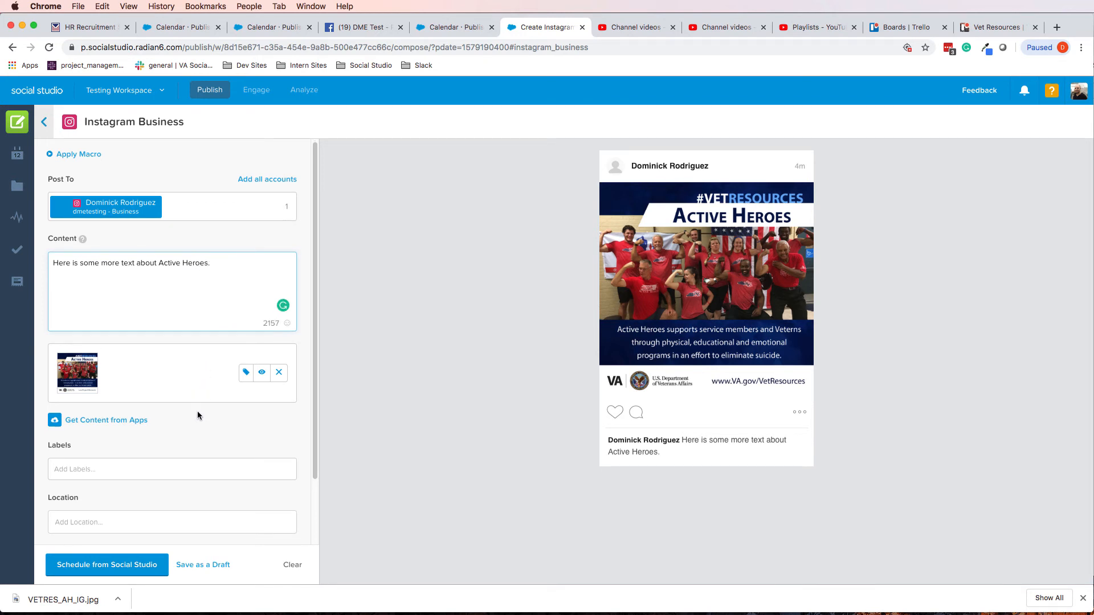
Add the Therapy and Treatment labels to the scheduled Instagram post
scroll(223, 439, down, 2)
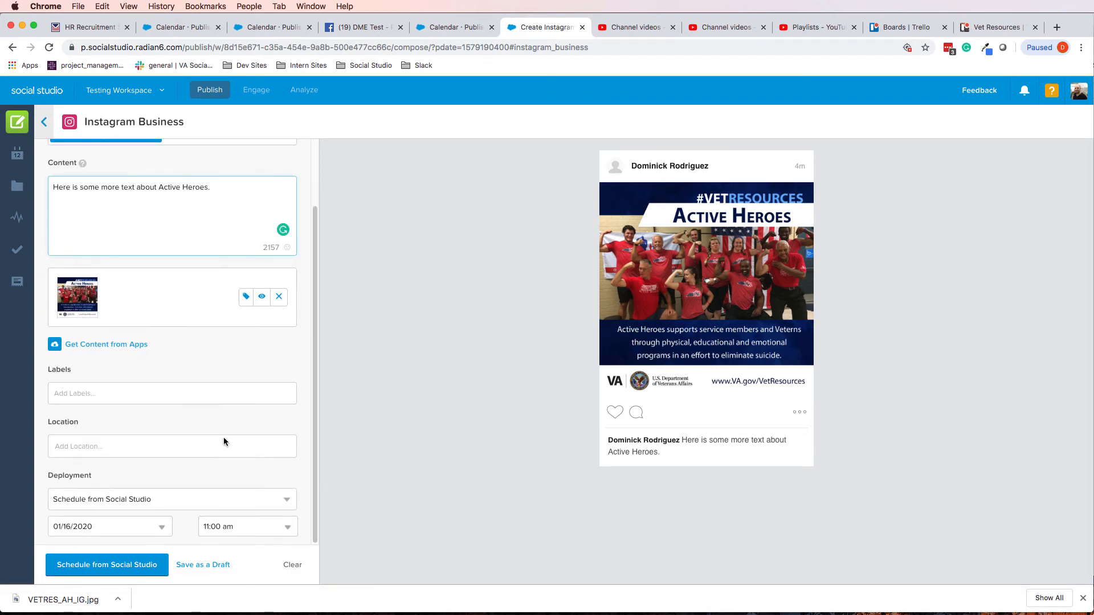
click(157, 397)
scroll(180, 485, down, 3)
scroll(180, 485, down, 10)
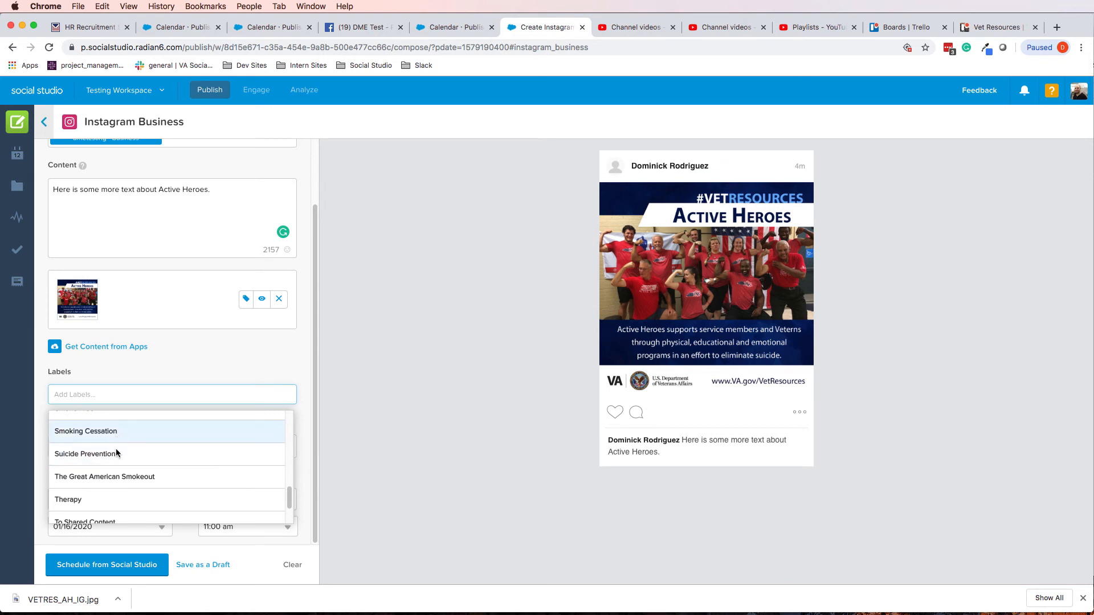
click(107, 492)
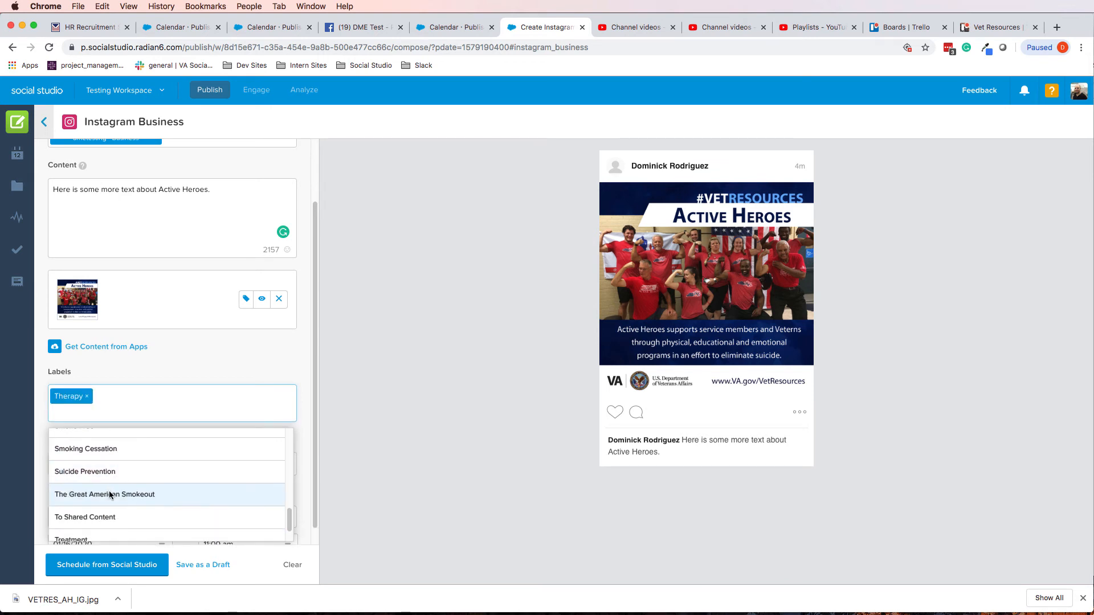
scroll(128, 476, down, 1)
click(110, 508)
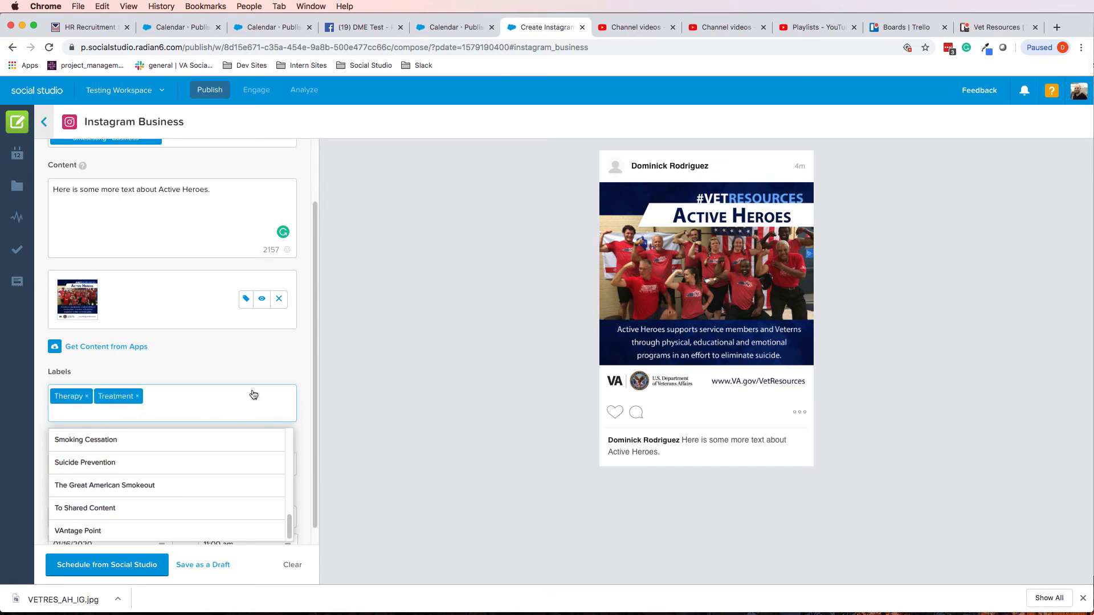
click(244, 368)
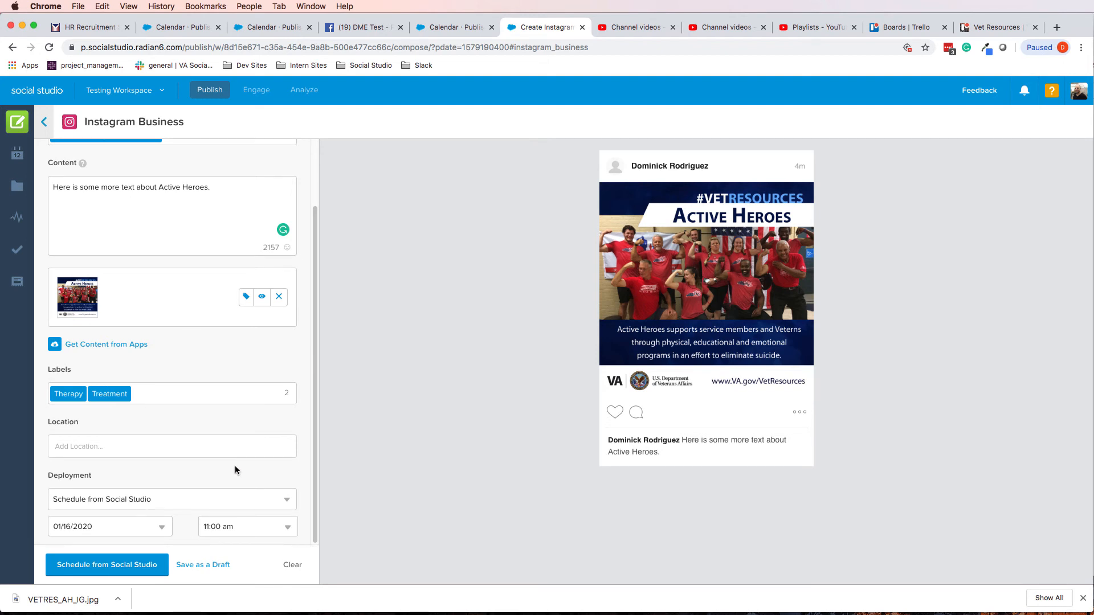
Set the post's location to New Orleans VA Medical Center and schedule it from Social Studio for 01/16/2020 at 11:00 am
click(86, 446)
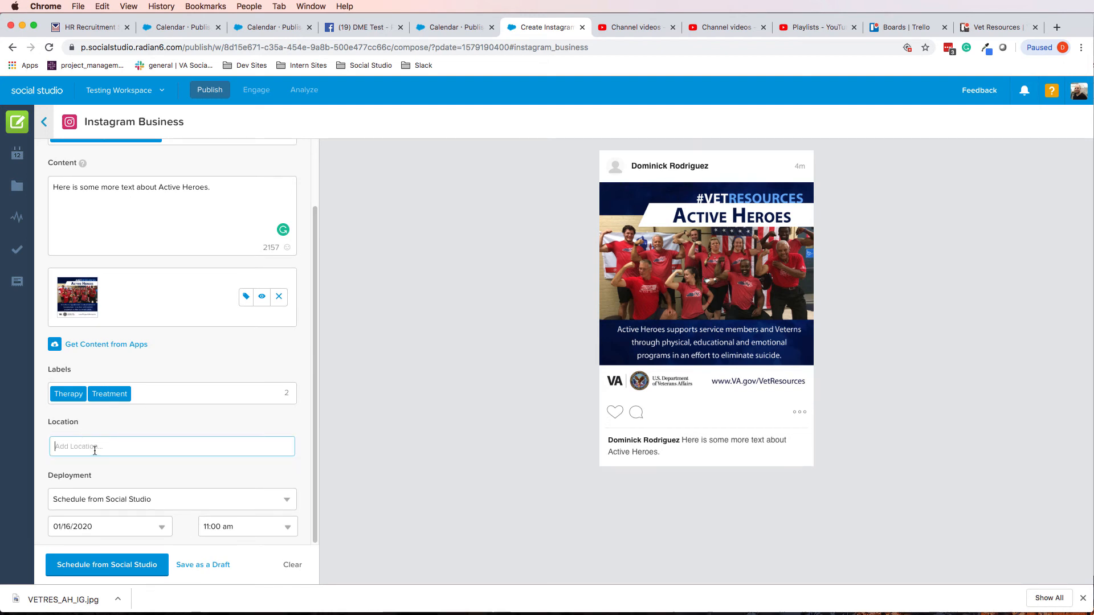
text(Ne)
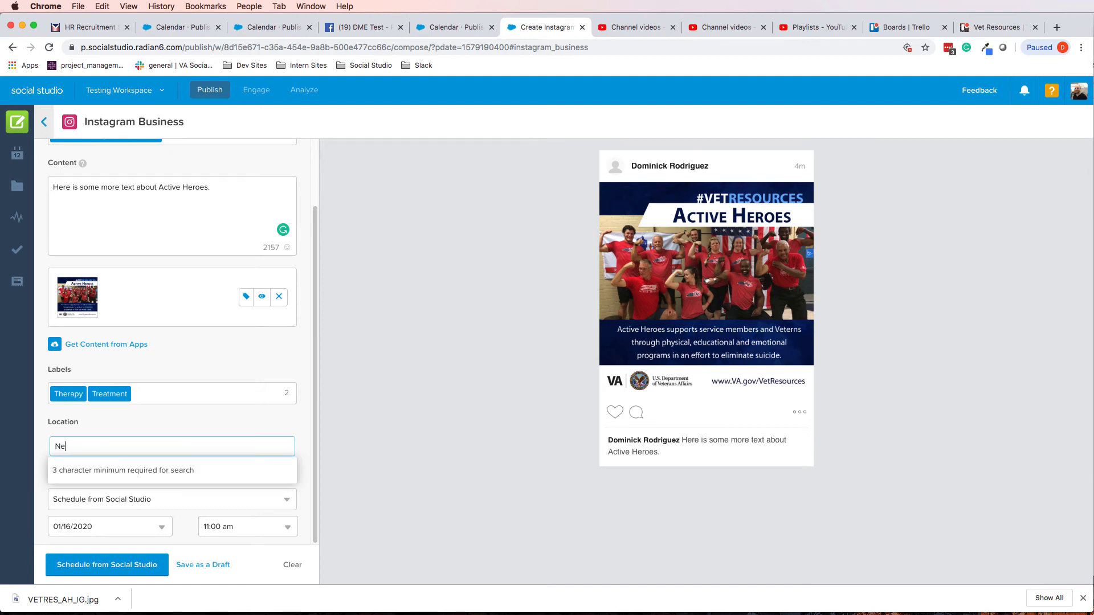
text(w Orleans )
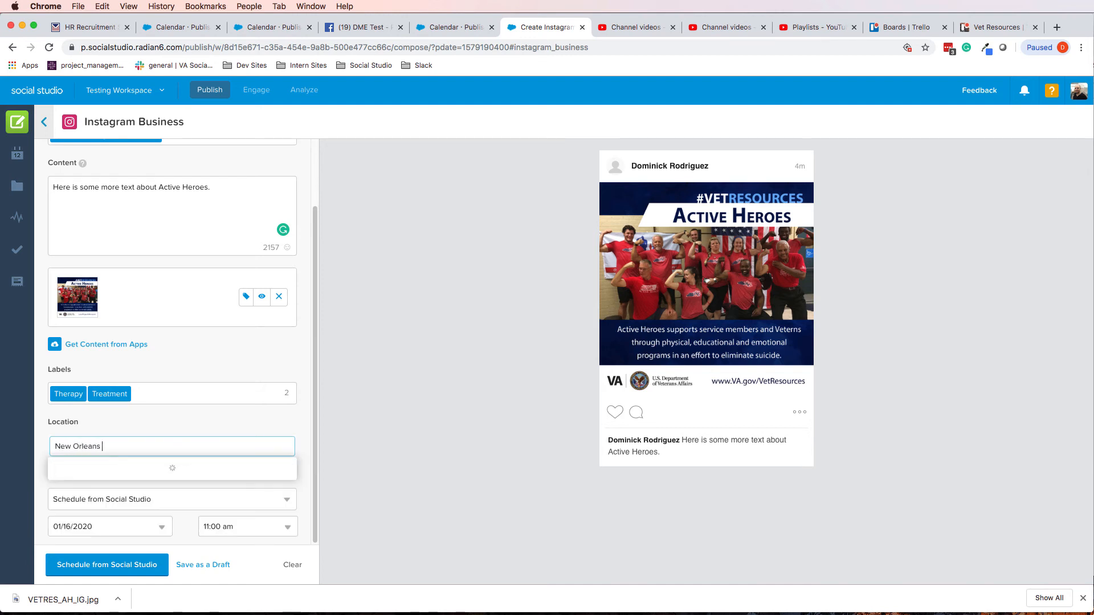
text(va medical c)
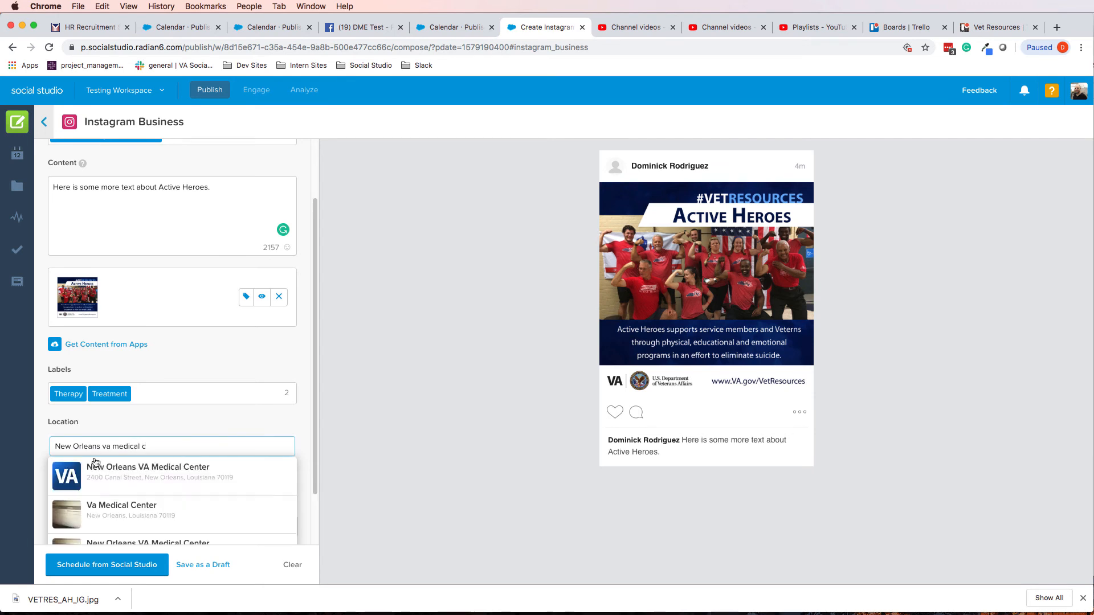
key(Down)
key(Return)
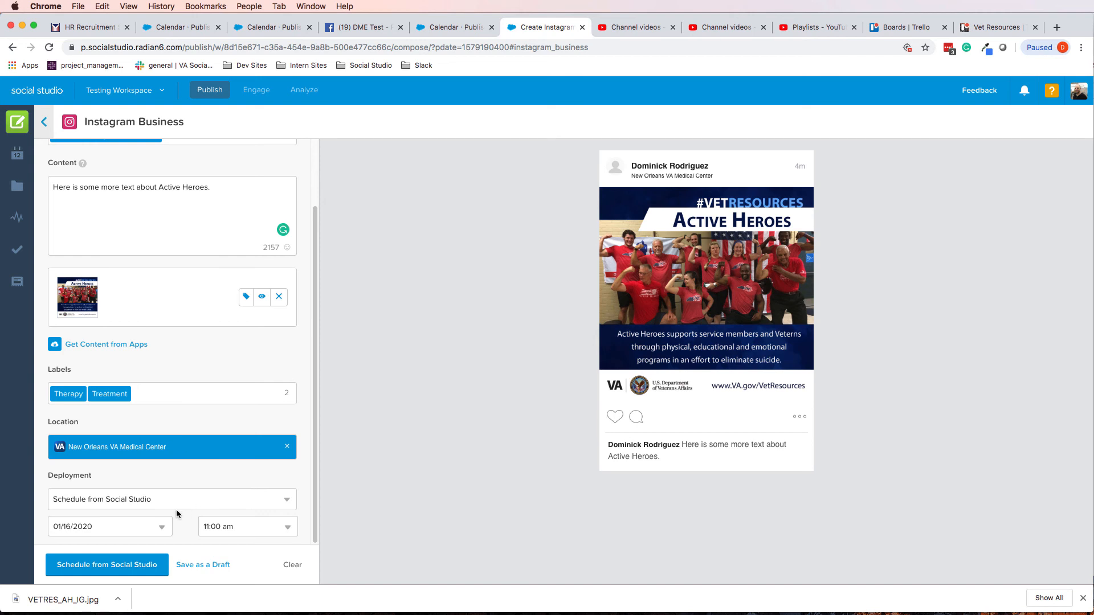
click(113, 566)
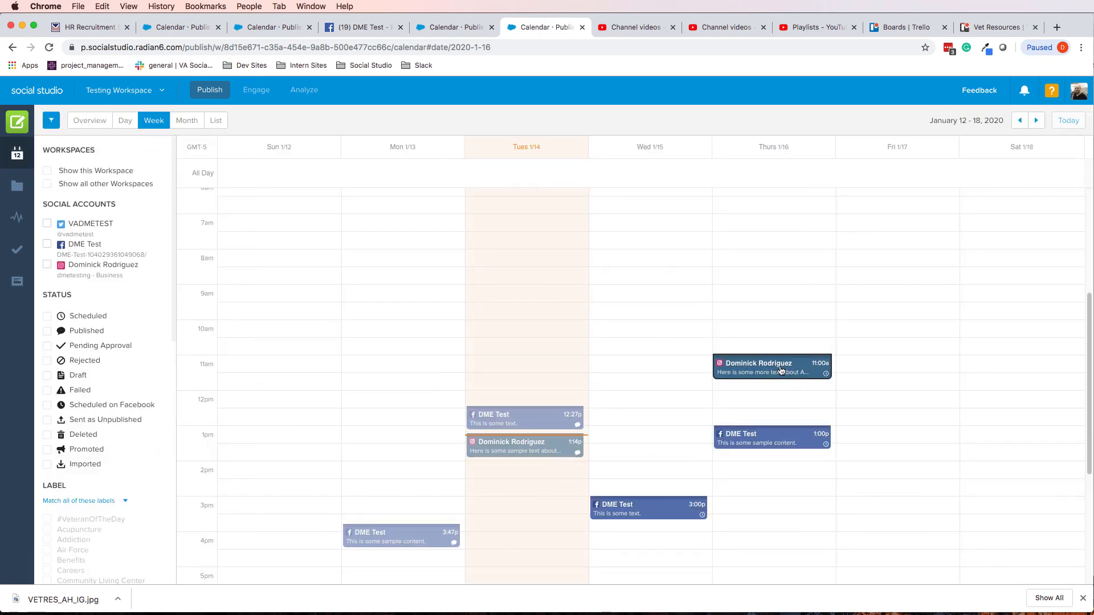
View the published Tuesday 1/14 Instagram post on Instagram from its details, dismissing the sign-in prompt and closing the page
click(551, 450)
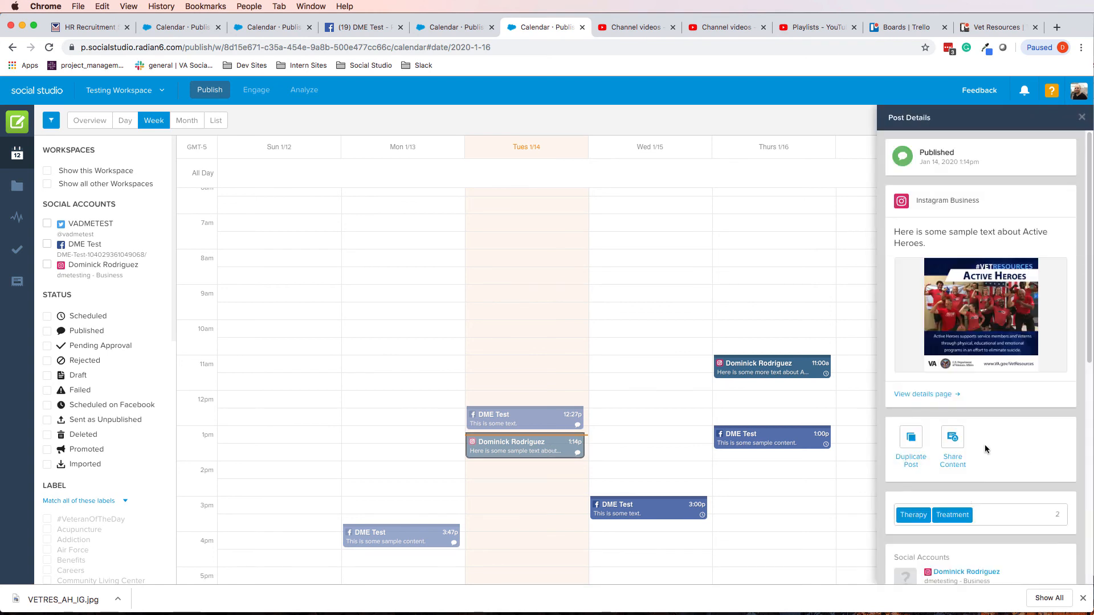
scroll(985, 444, down, 10)
click(950, 271)
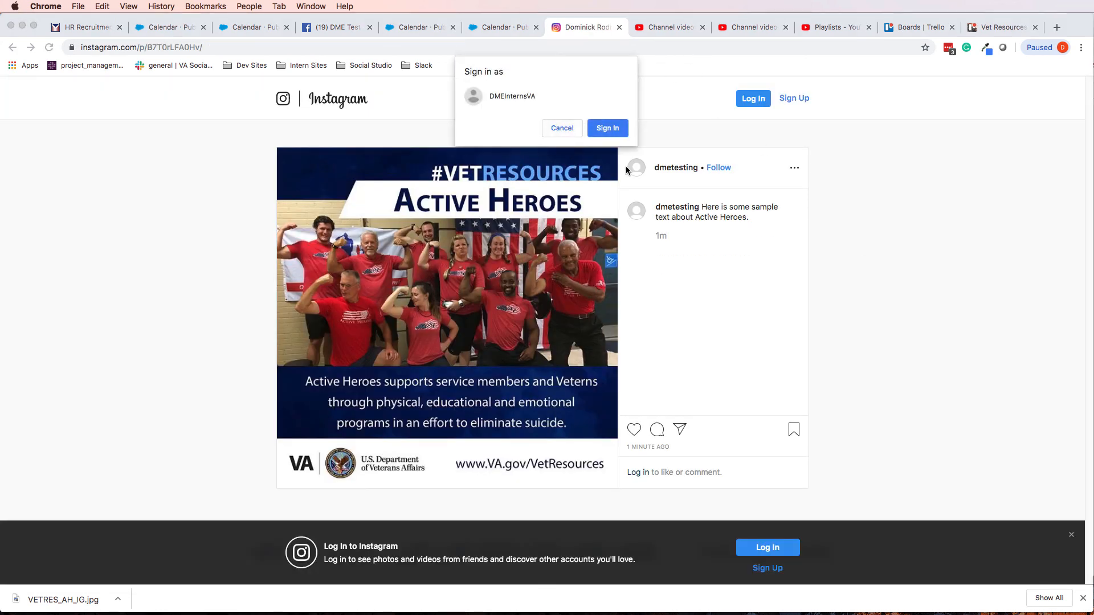
click(559, 128)
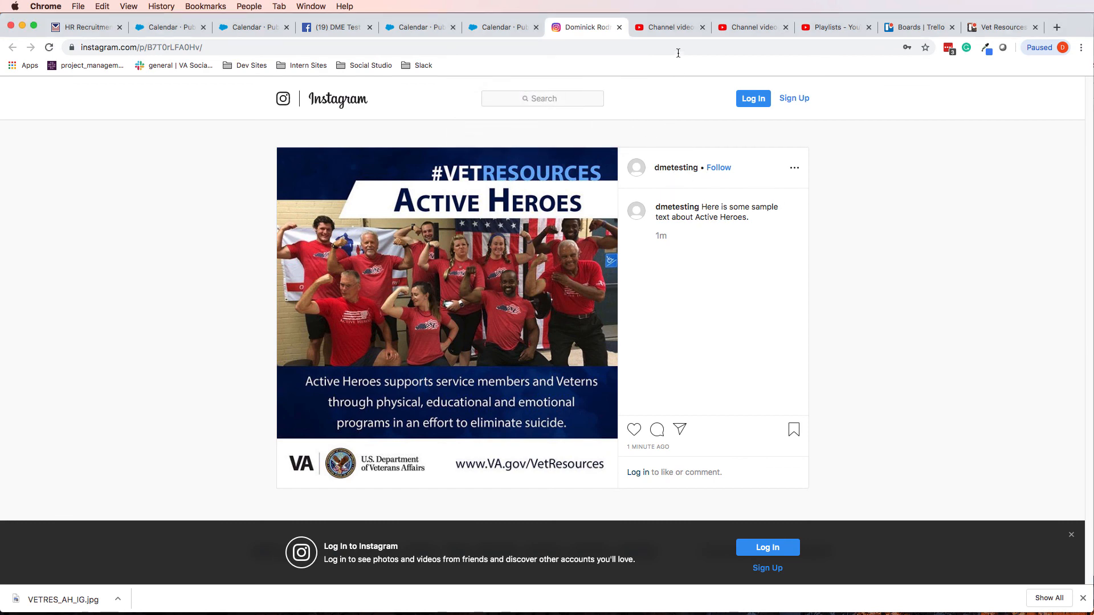
click(620, 27)
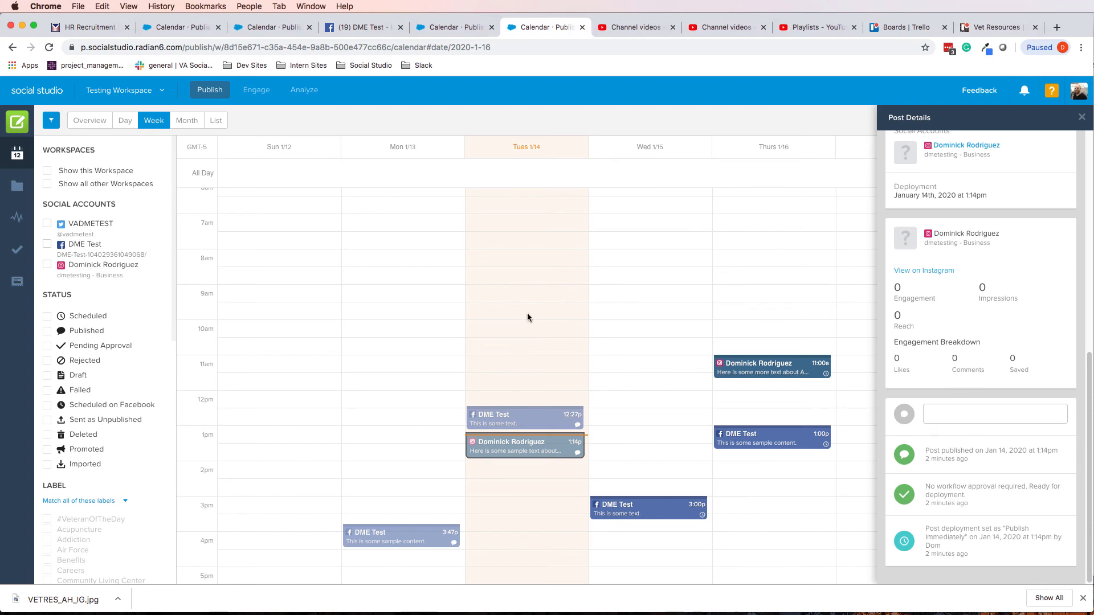
Open the details of the Instagram post scheduled for Thursday 1/16 at 11:00 am in the calendar
scroll(986, 268, up, 10)
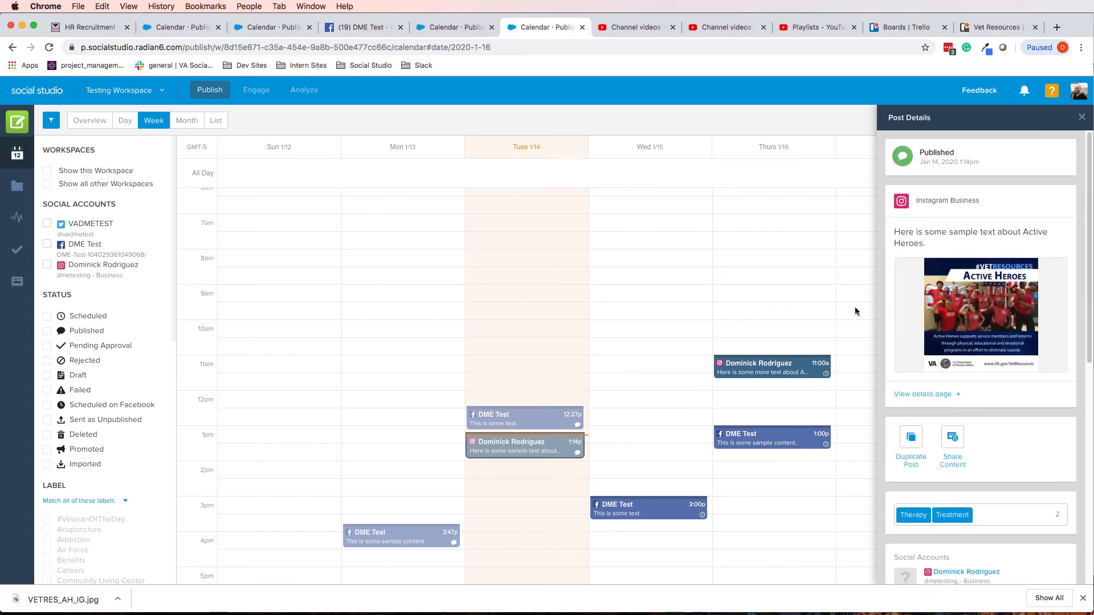
click(784, 365)
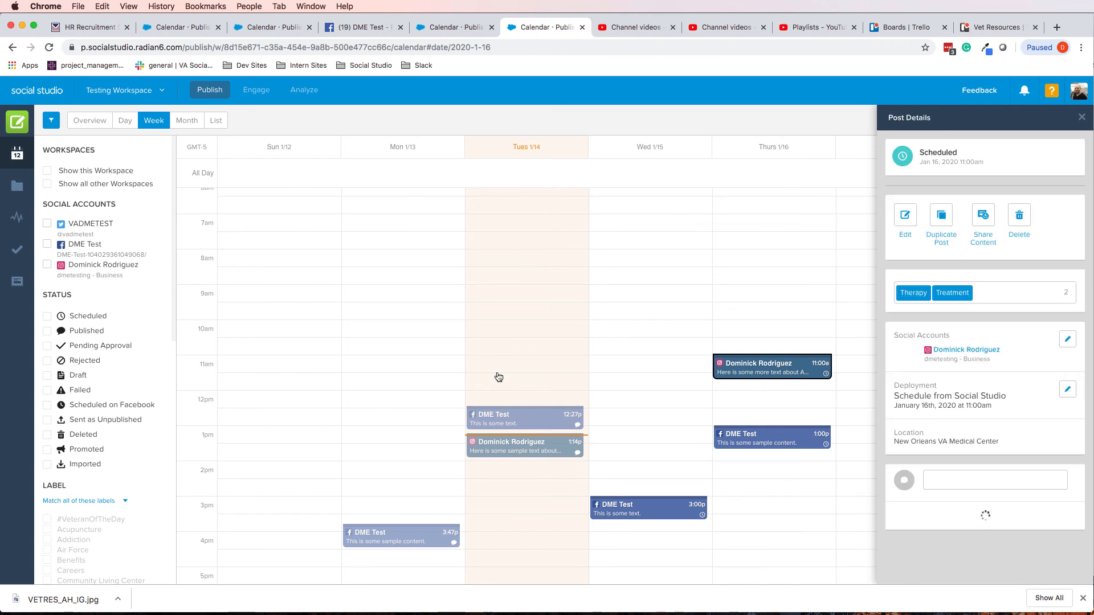